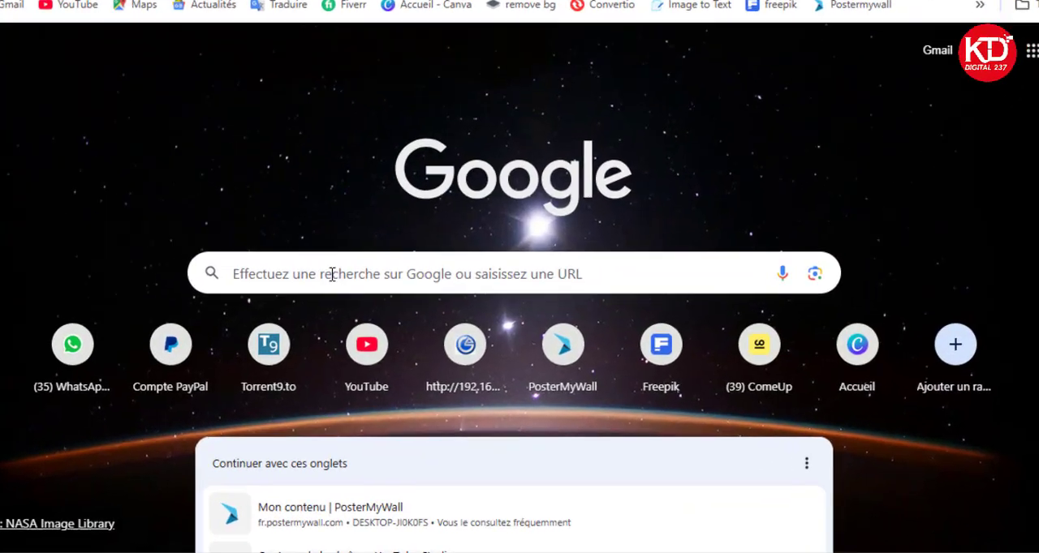
Search Google for "3d mug mockup".
left_click(356, 309)
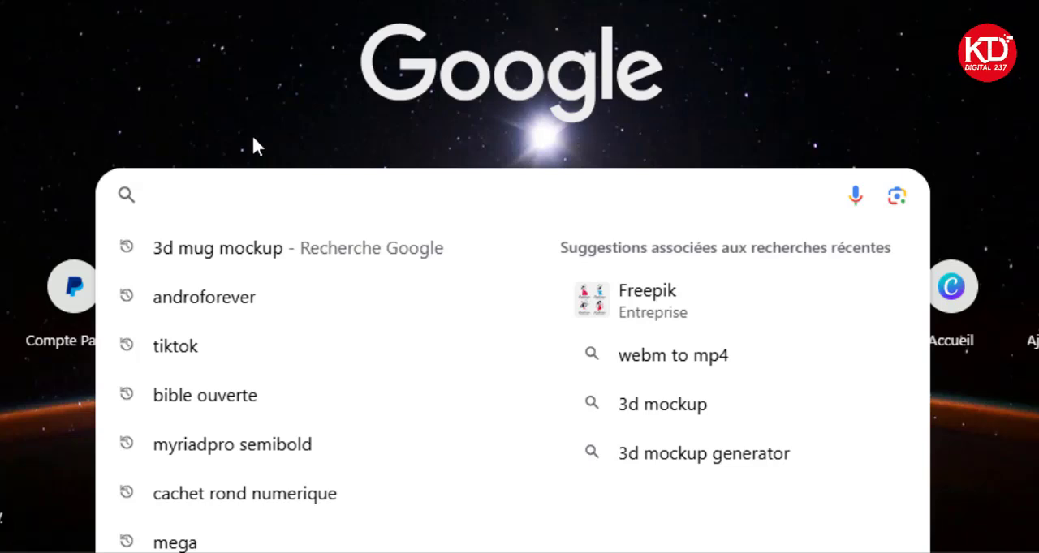
type("3d")
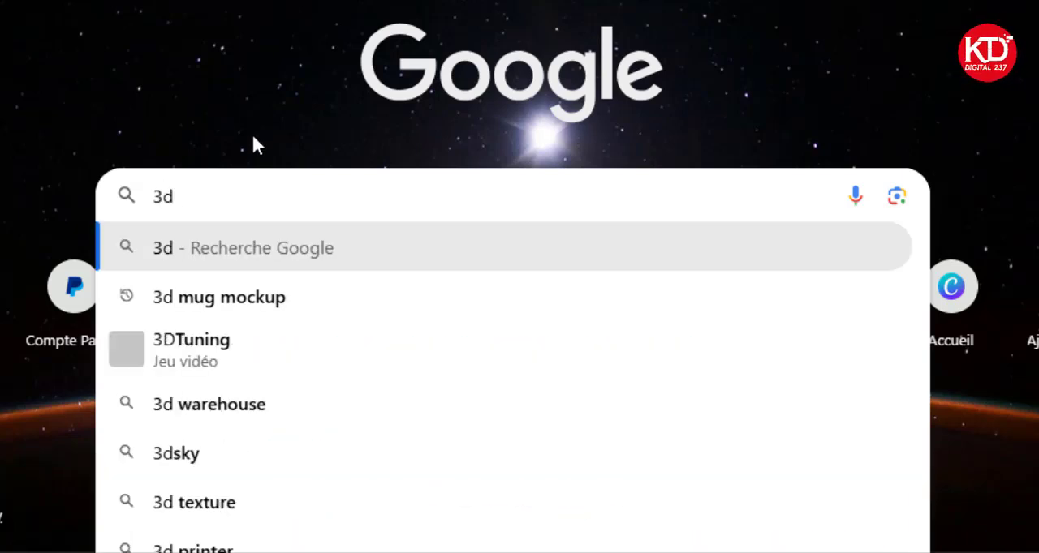
type(" mug ")
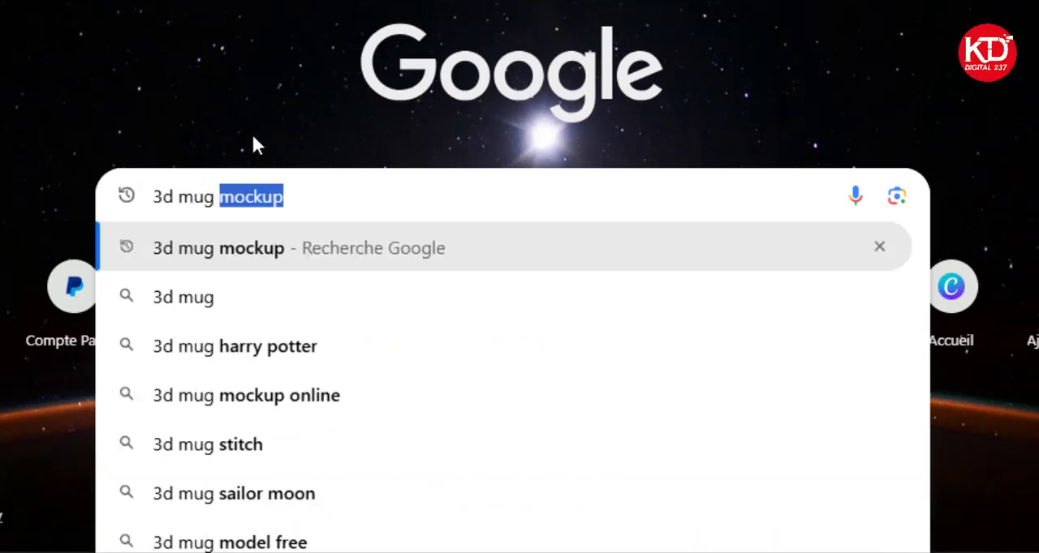
type("moc")
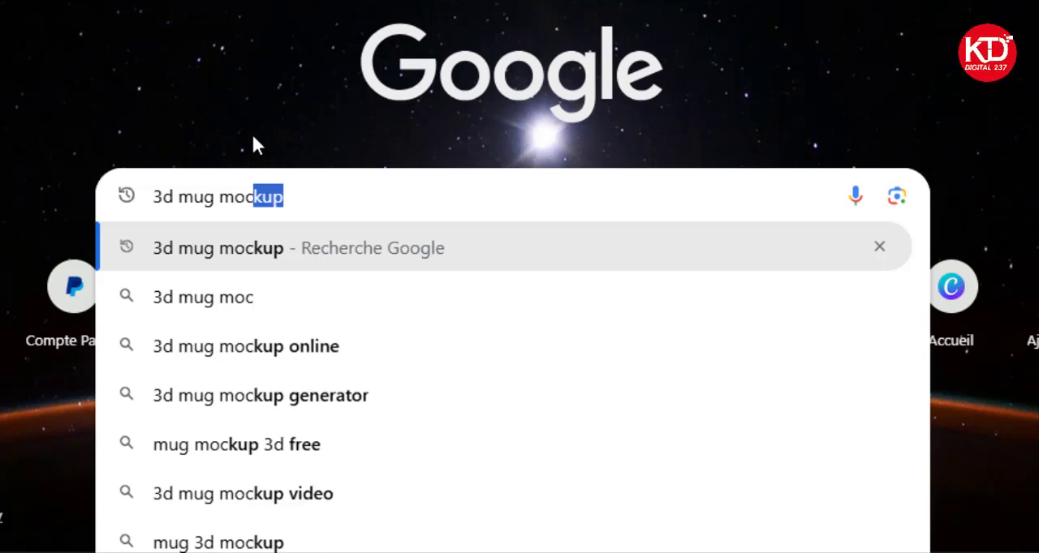
type("kup")
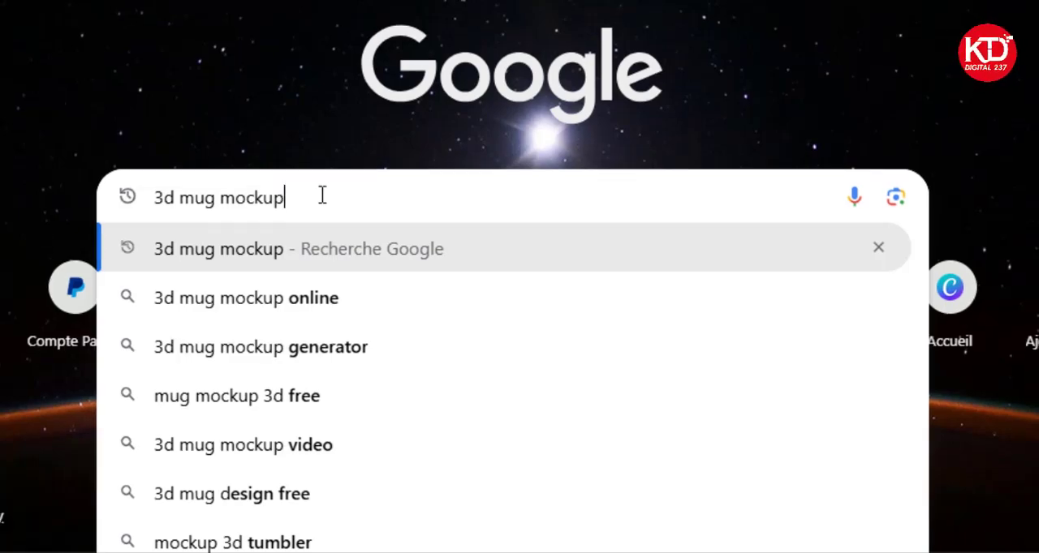
key("Return")
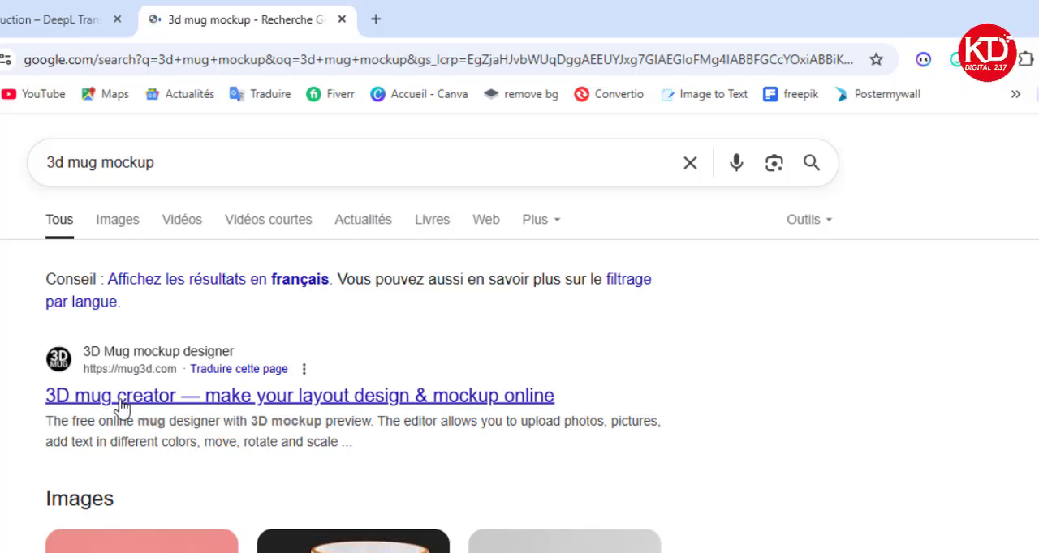
Open the 3D mug creator site mug3d.com from the results, dismiss the translation prompt and orbit the mug preview.
left_click(120, 406)
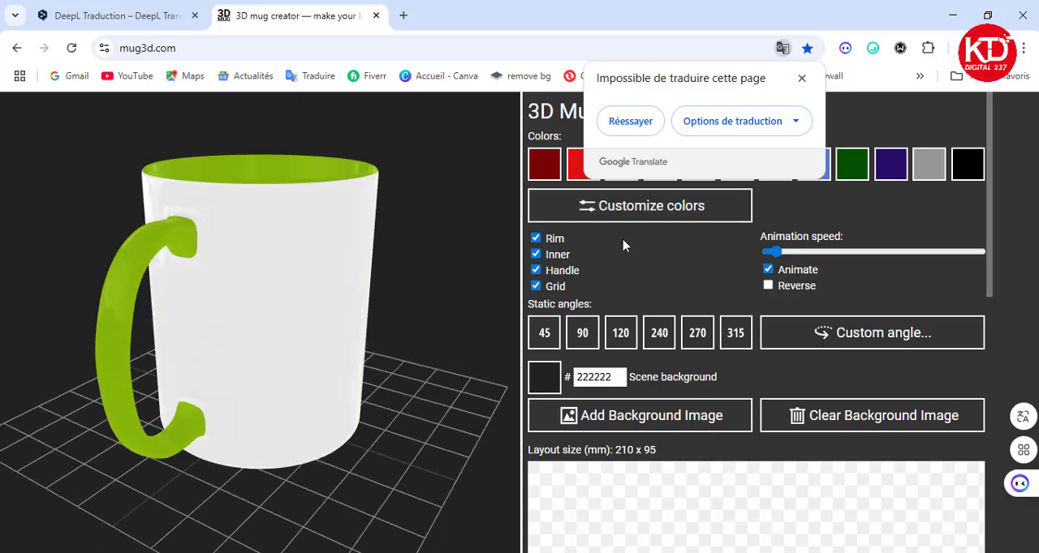
left_click(802, 78)
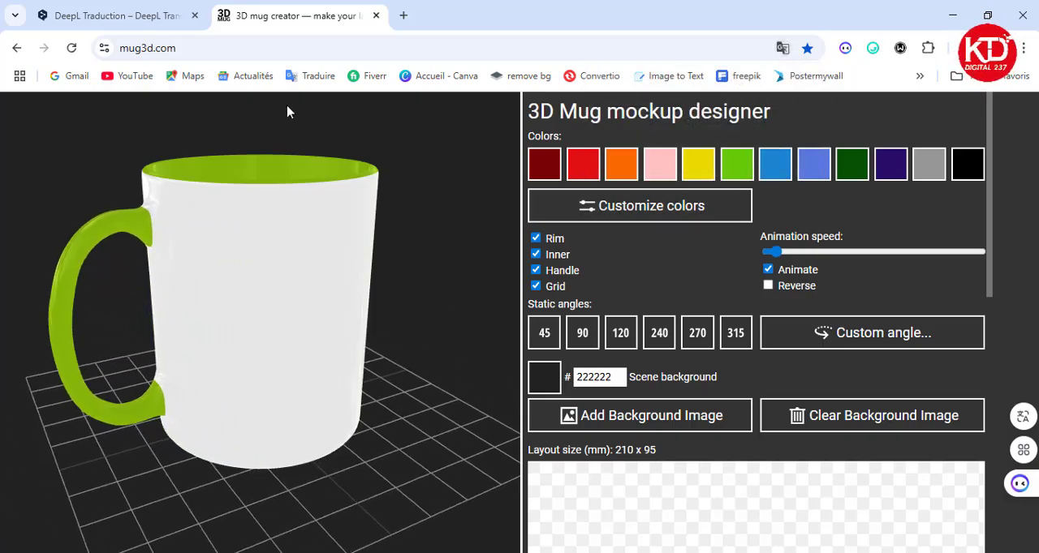
left_click_drag(212, 303, 431, 368)
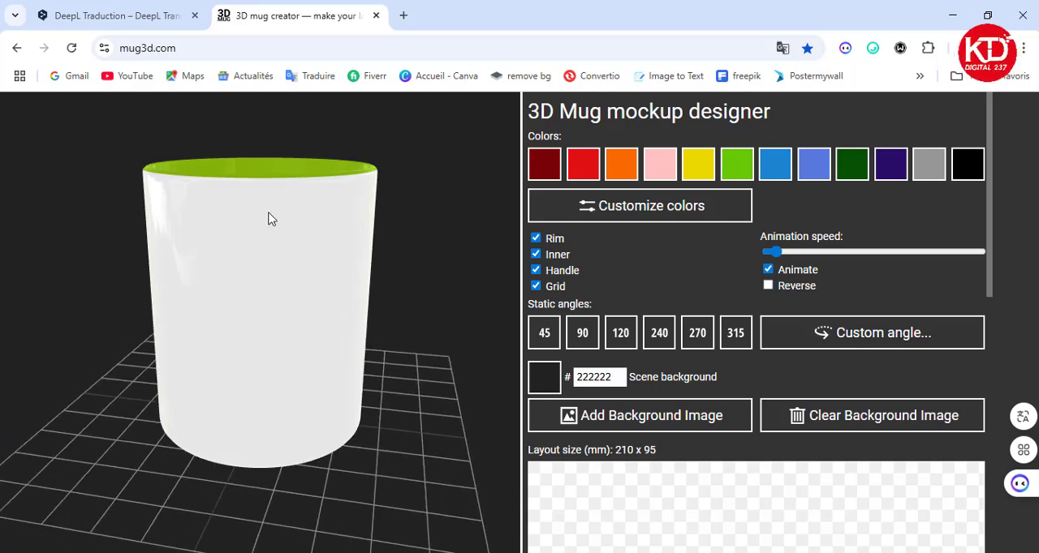
left_click_drag(319, 303, 262, 361)
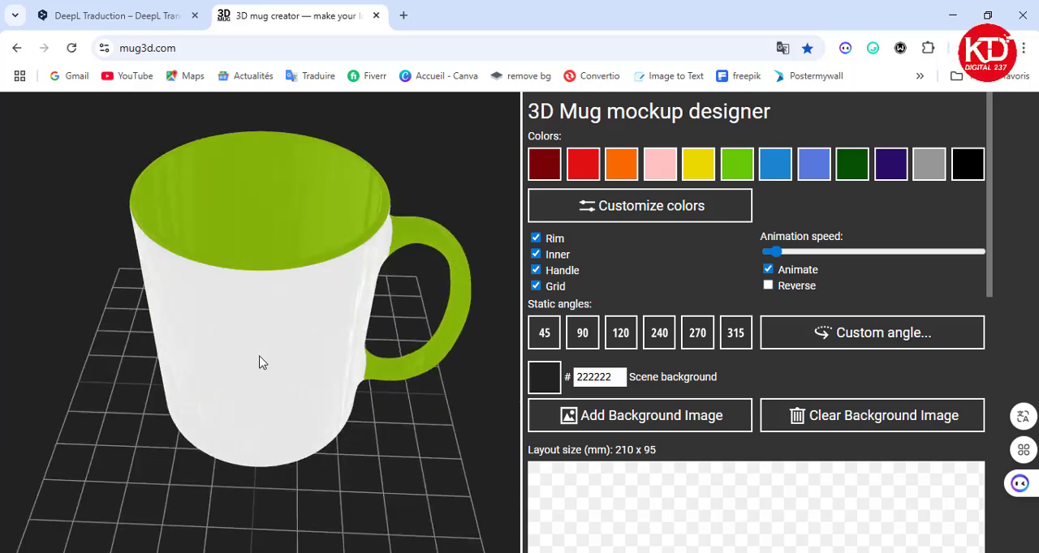
Try the dark red, red, orange, pink and yellow preset colors on the mug.
left_click(545, 176)
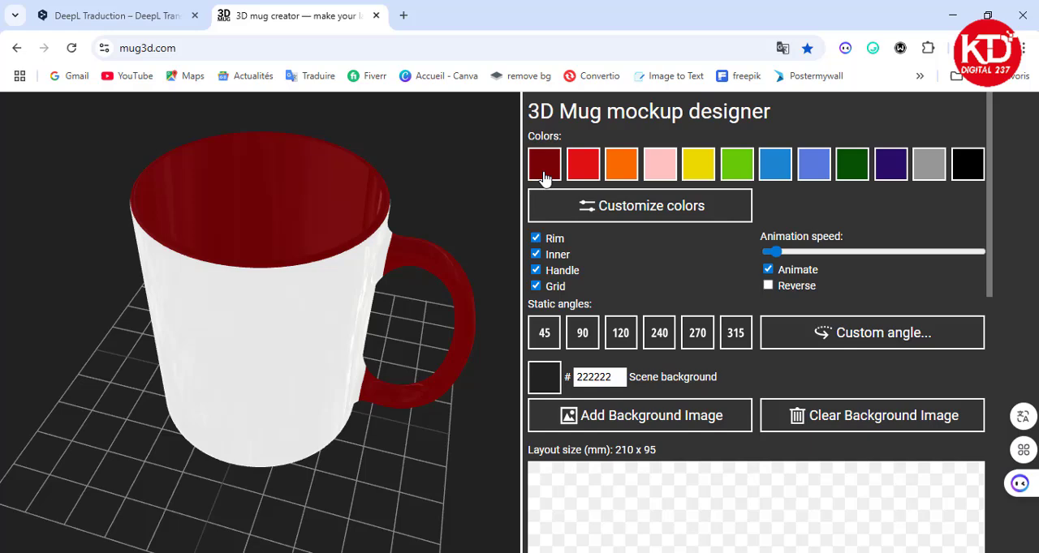
left_click(588, 175)
left_click(617, 172)
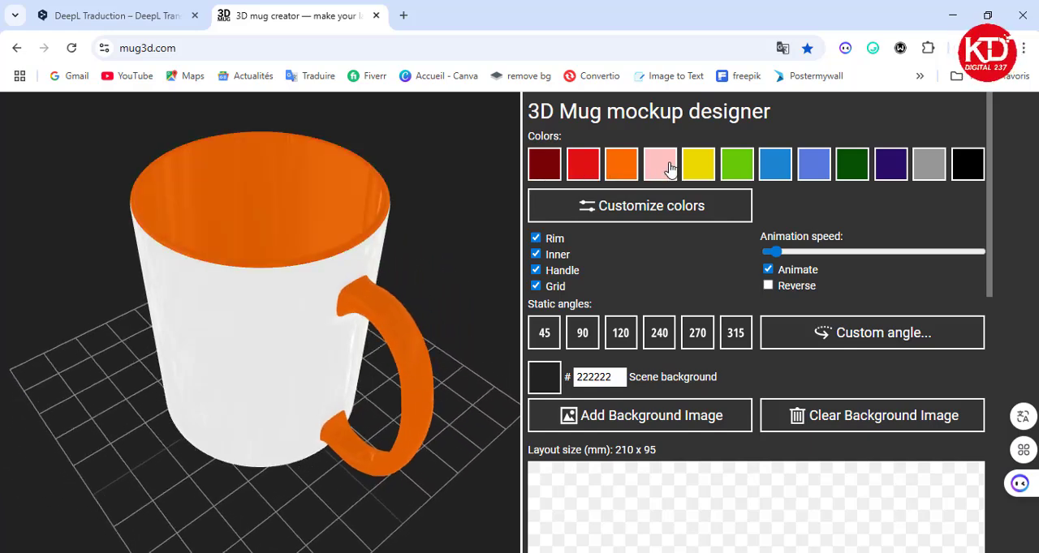
left_click(670, 168)
left_click(692, 170)
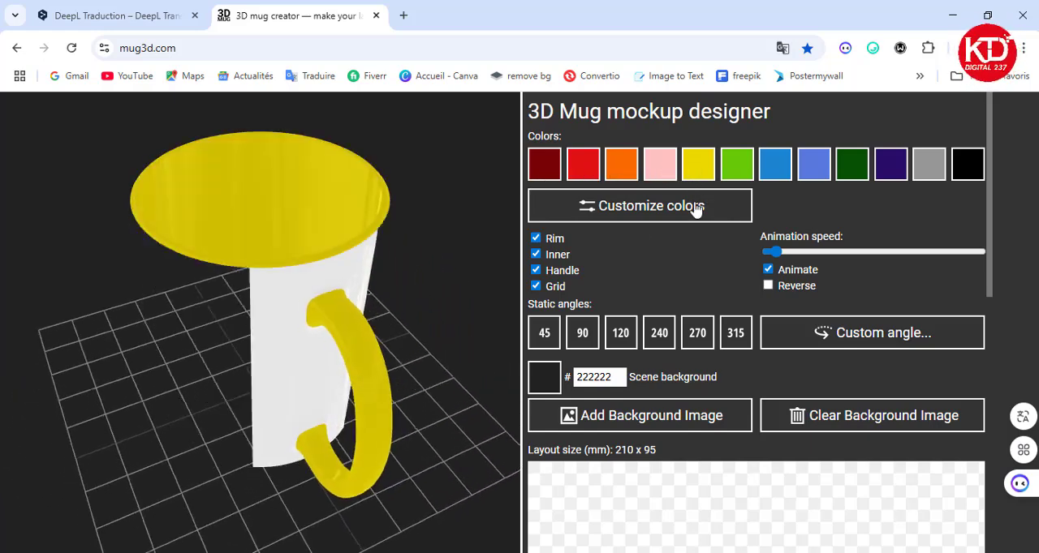
View the custom color settings for each mug part, preview the green and blue presets, and set the mug's accent color to yellow.
left_click(600, 210)
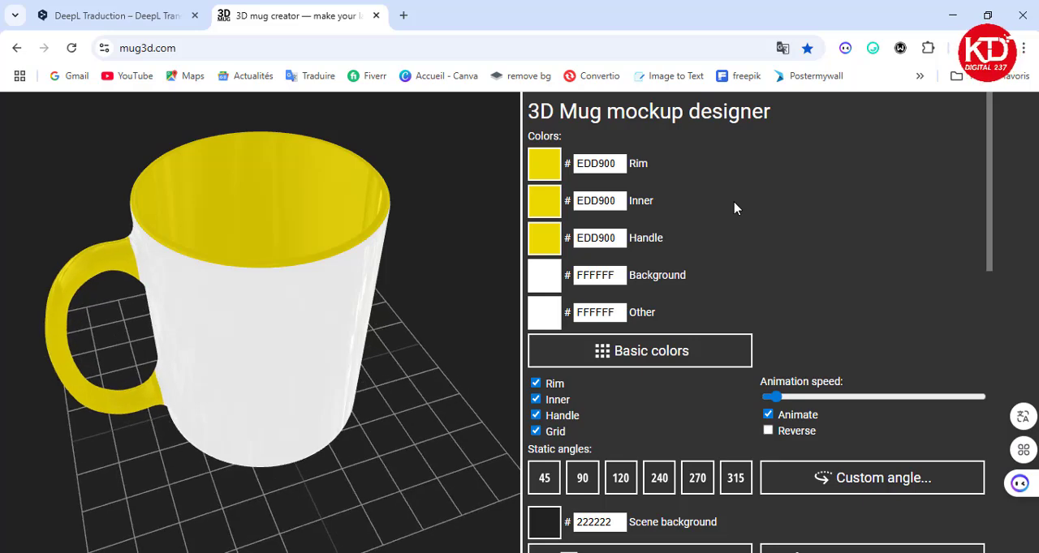
left_click(680, 348)
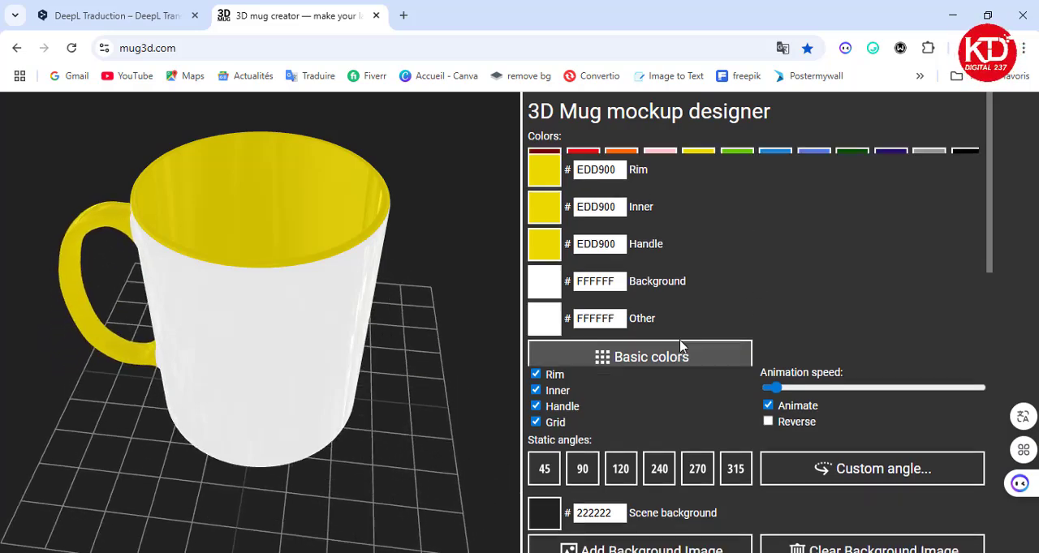
left_click(737, 164)
left_click(779, 169)
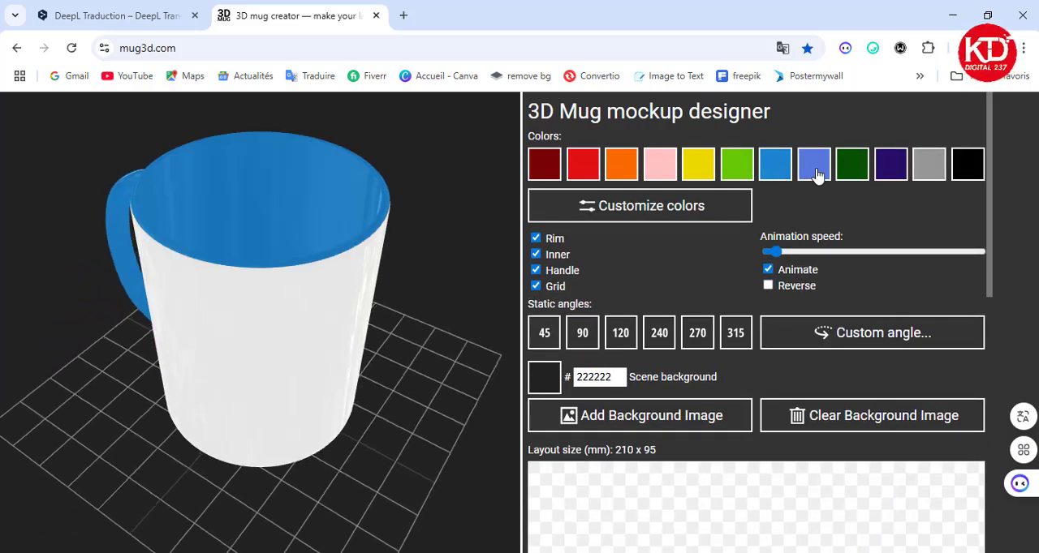
left_click(816, 174)
left_click(858, 173)
left_click(735, 174)
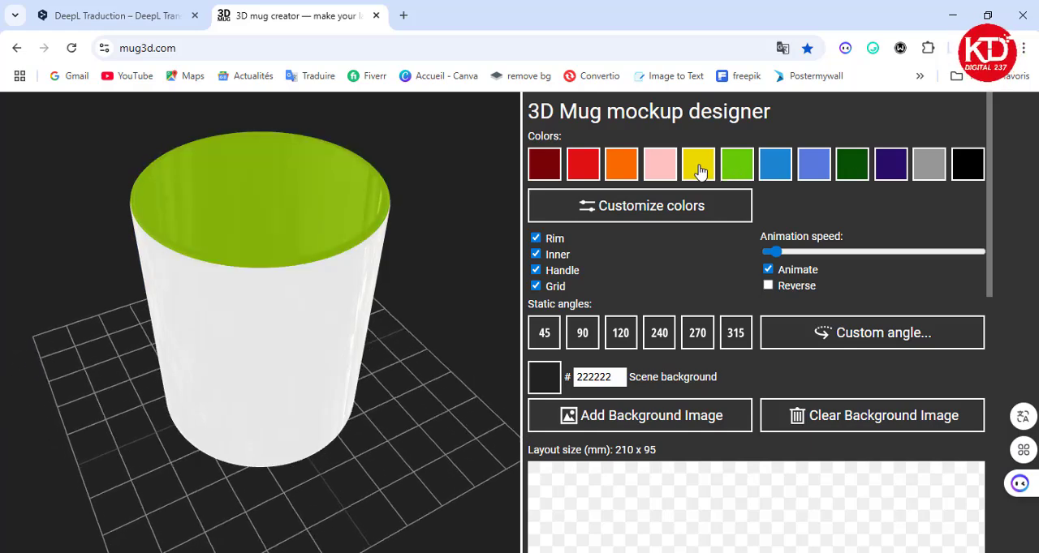
left_click(701, 176)
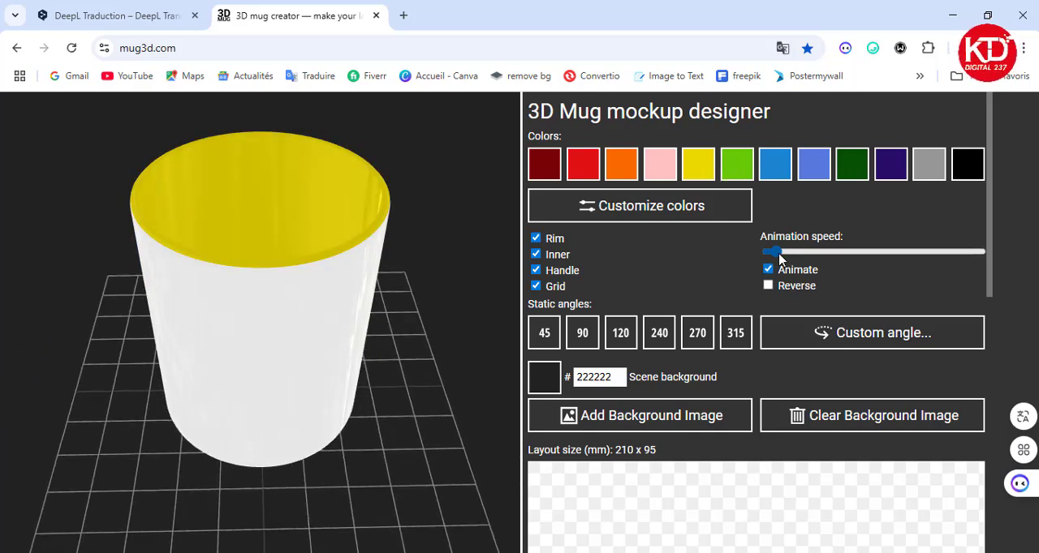
Raise the mug's animation speed slightly and switch the rotation animation off and back on.
left_click_drag(804, 258, 856, 258)
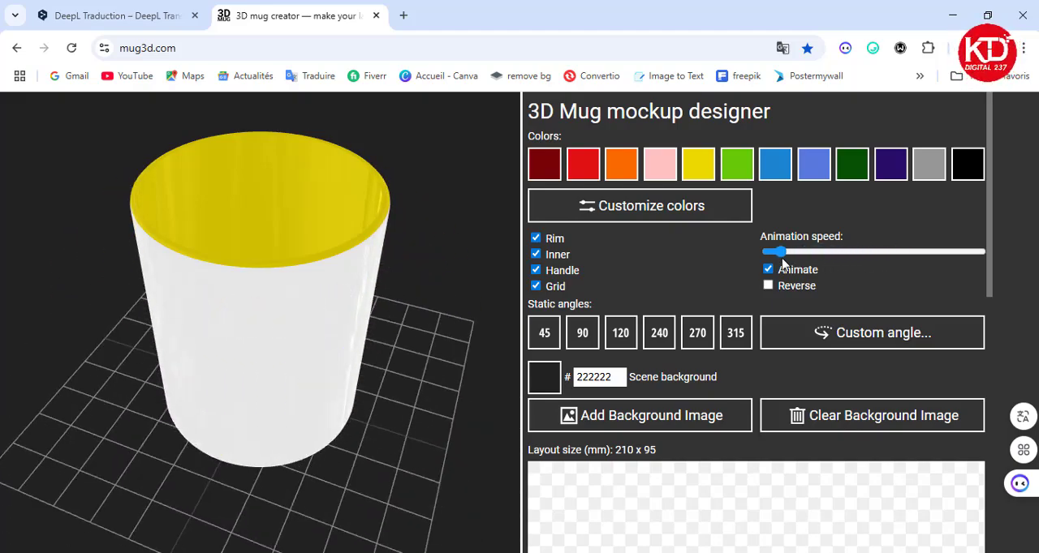
mouse_move(781, 263)
left_mouse_down()
mouse_move(909, 259)
mouse_move(766, 272)
left_mouse_up()
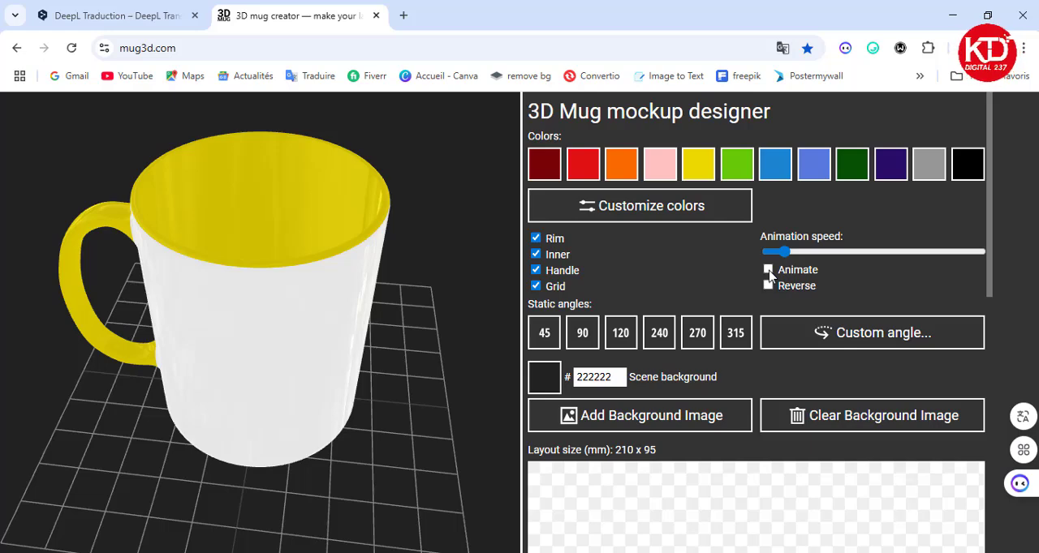
left_click(769, 271)
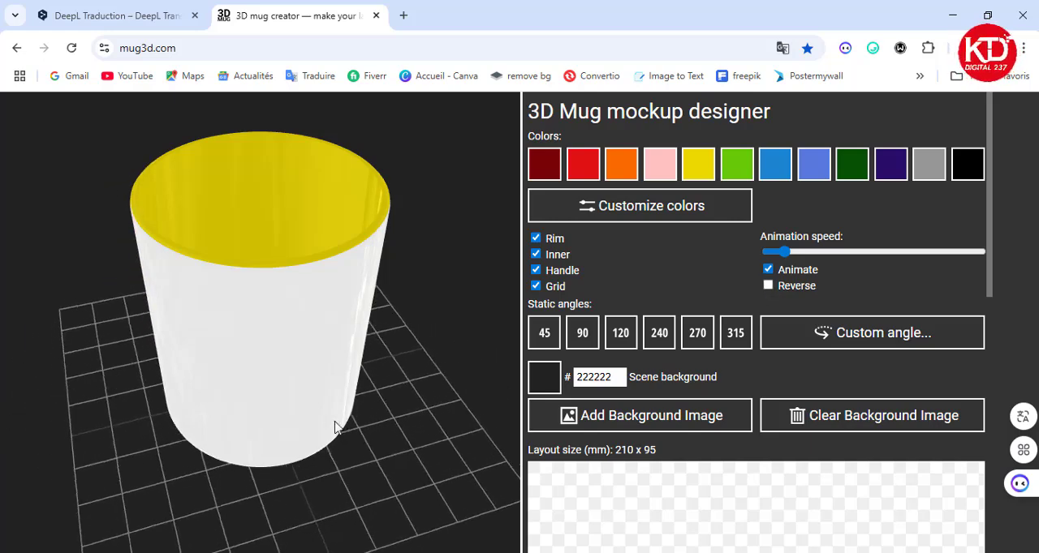
Adjust the mug's viewing direction and apply the 240 static angle.
left_click_drag(320, 420, 326, 404)
left_click(659, 333)
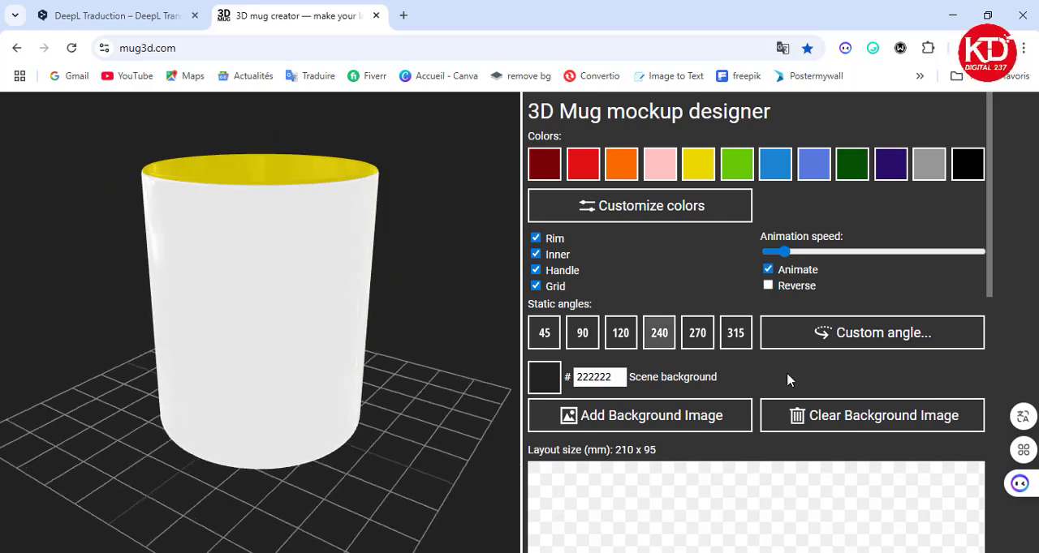
Add a text object to the mug layout and move it to the layout's upper-left area.
scroll(750, 448, "down", 2)
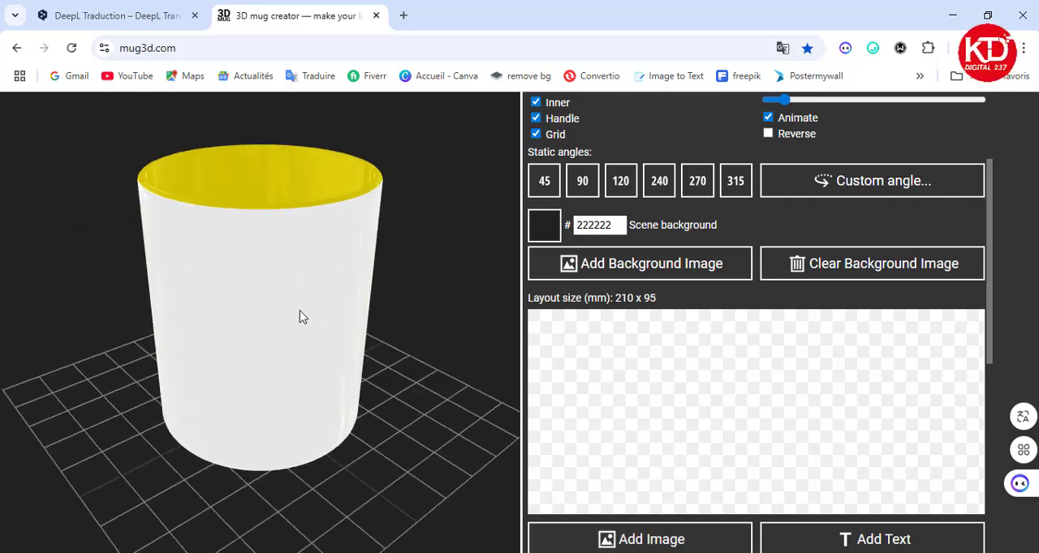
left_click(869, 542)
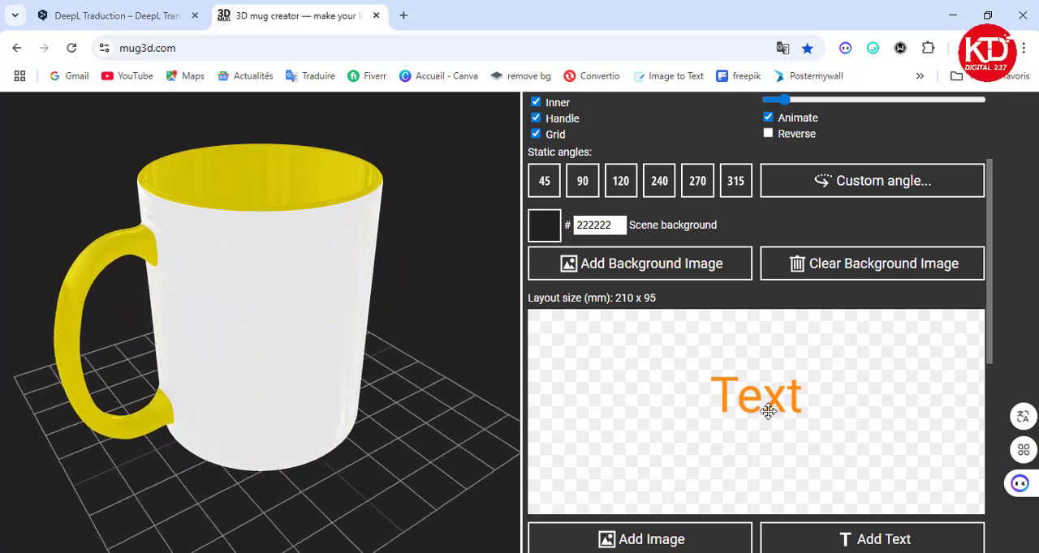
left_click_drag(765, 408, 670, 385)
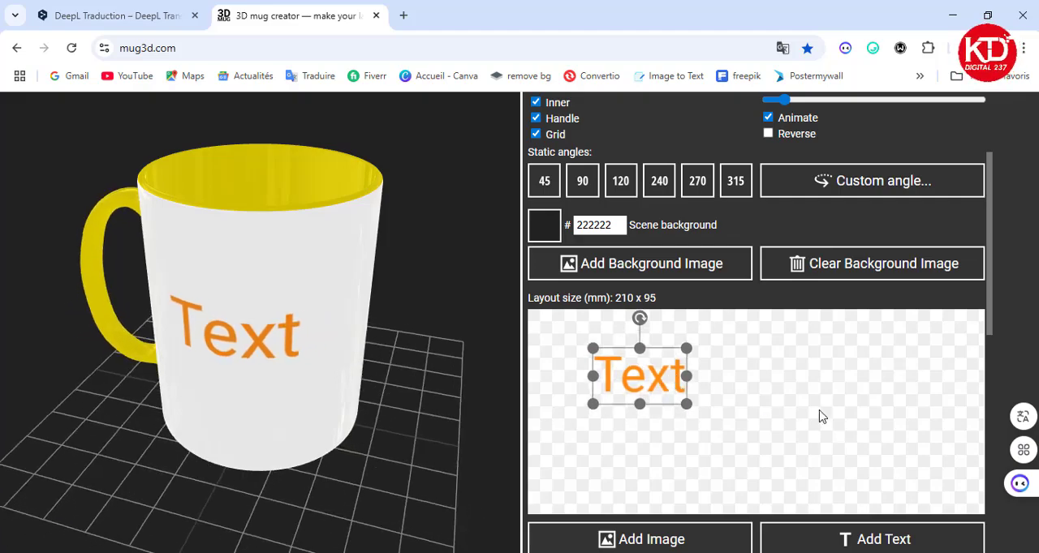
Change the added text's color to red and deselect it.
scroll(757, 436, "down", 1)
scroll(641, 339, "down", 1)
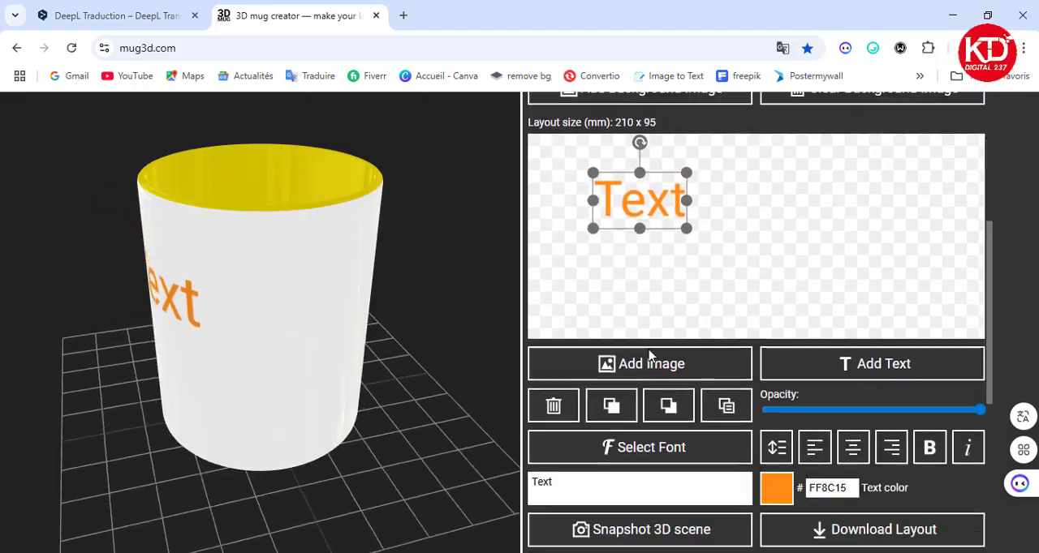
scroll(690, 342, "up", 1)
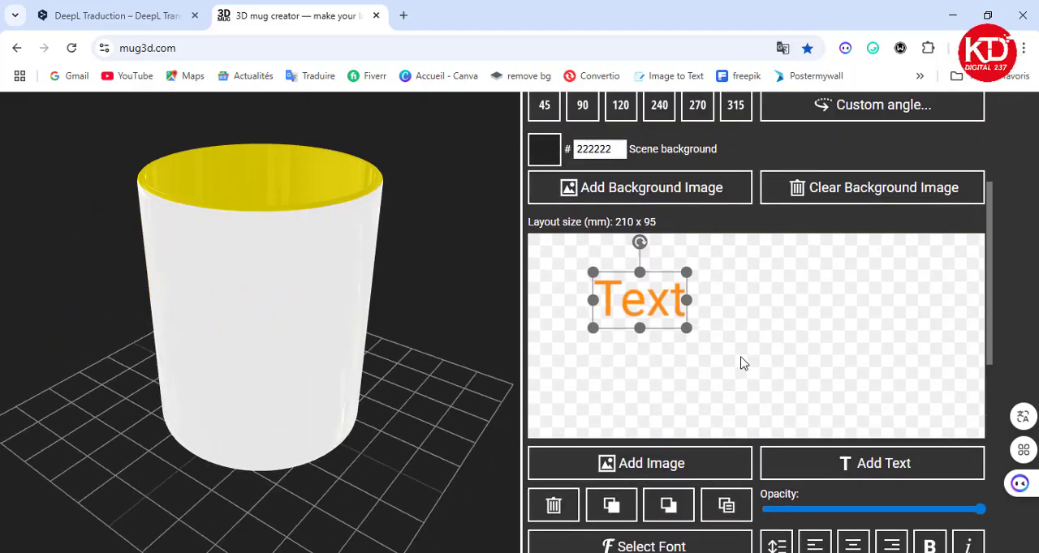
scroll(742, 364, "down", 2)
left_click(773, 438)
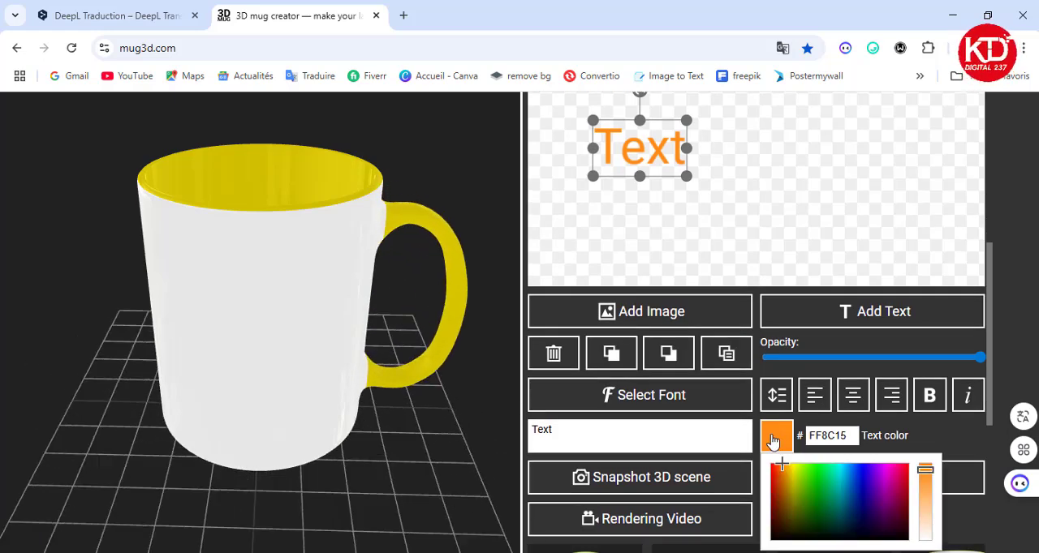
left_click_drag(781, 464, 907, 469)
left_click(777, 236)
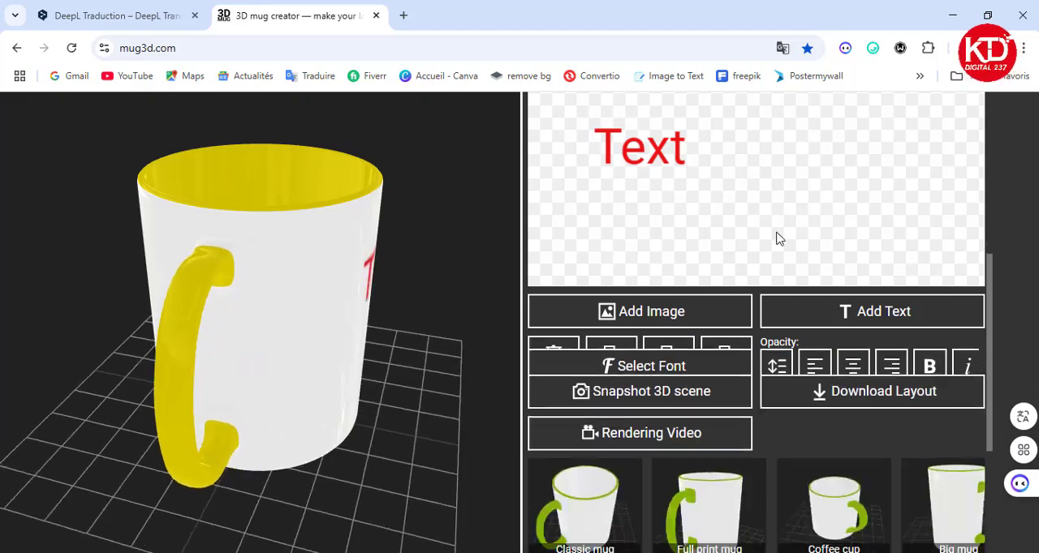
Move the red text slightly down and to the right within the layout.
scroll(691, 295, "up", 1)
left_click(653, 302)
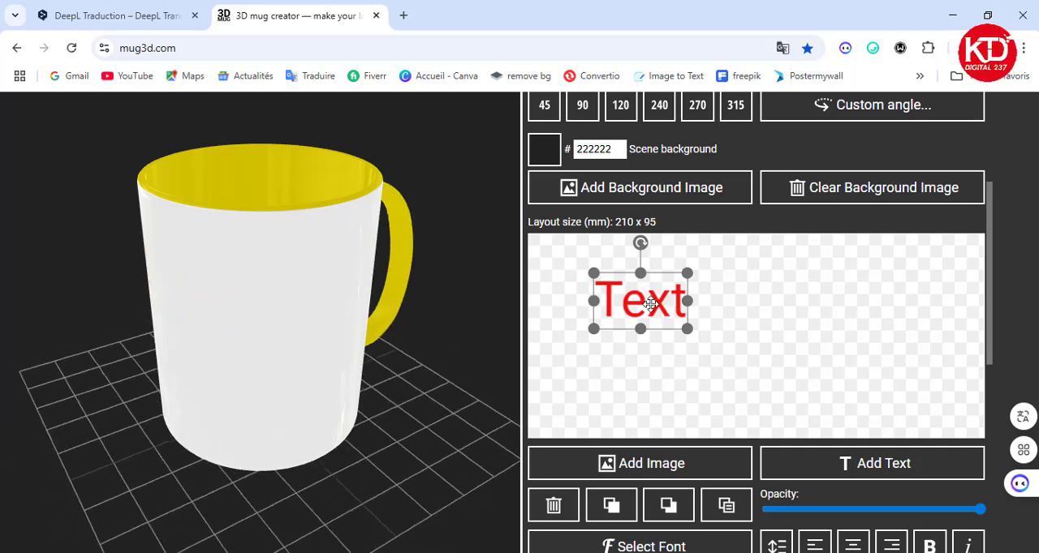
left_click_drag(649, 304, 679, 332)
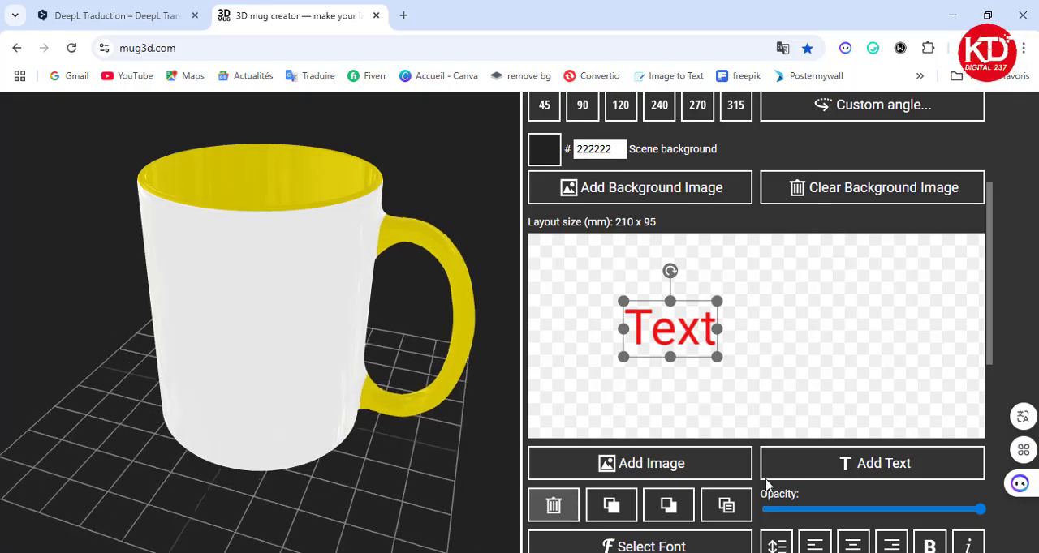
Delete the red text from the mug layout.
scroll(887, 430, "down", 3)
scroll(727, 404, "up", 3)
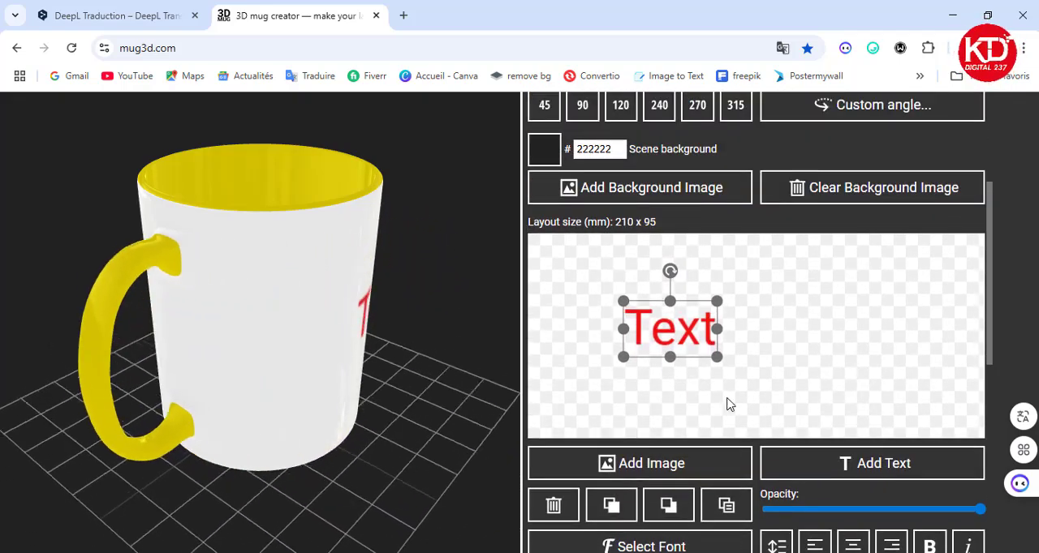
left_click(553, 505)
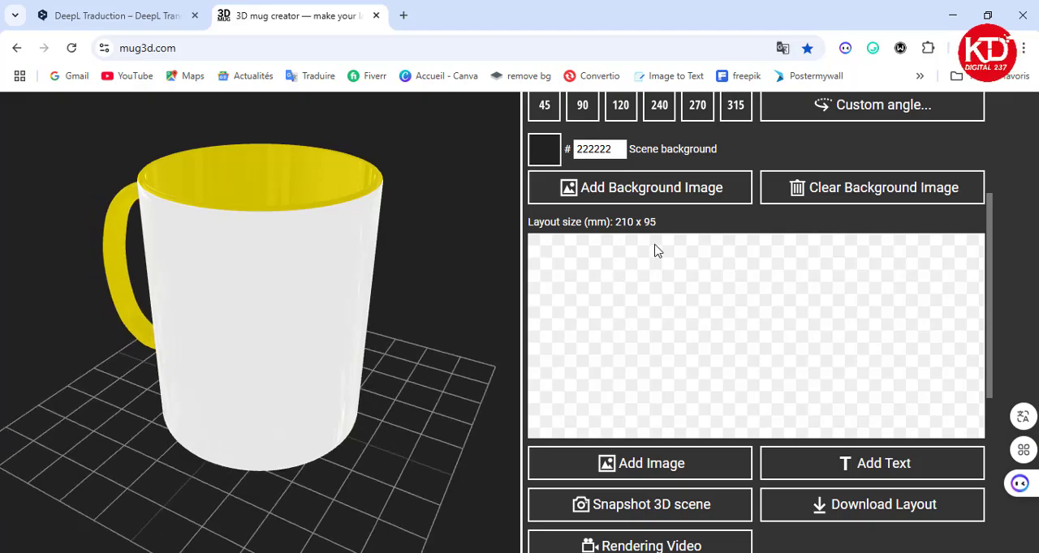
scroll(687, 373, "down", 4)
scroll(688, 373, "up", 5)
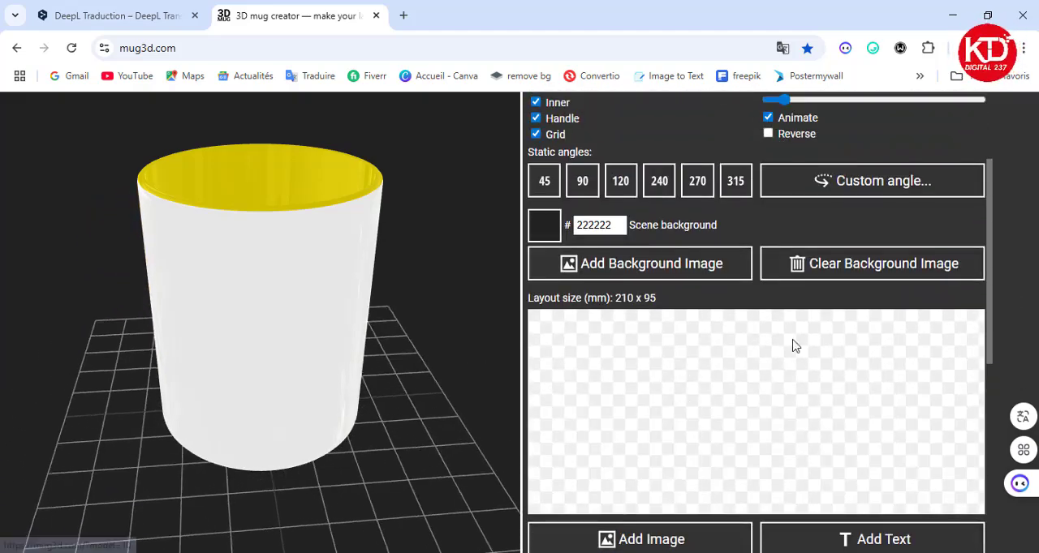
scroll(676, 353, "down", 1)
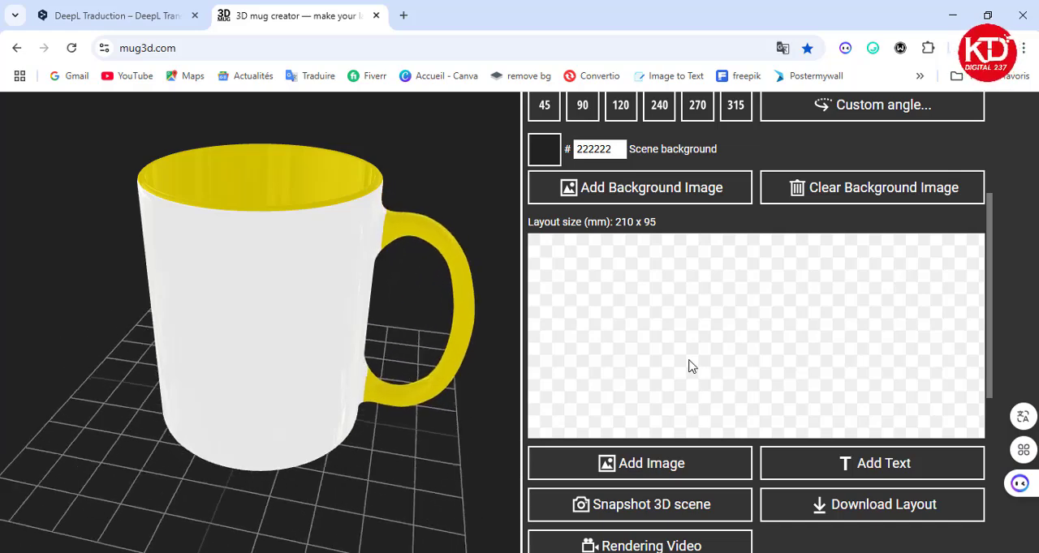
Upload the image file "WhatsApp Image 2025-07-09 at 14.54.35" from the Téléchargements folder into the mug layout.
left_click(643, 463)
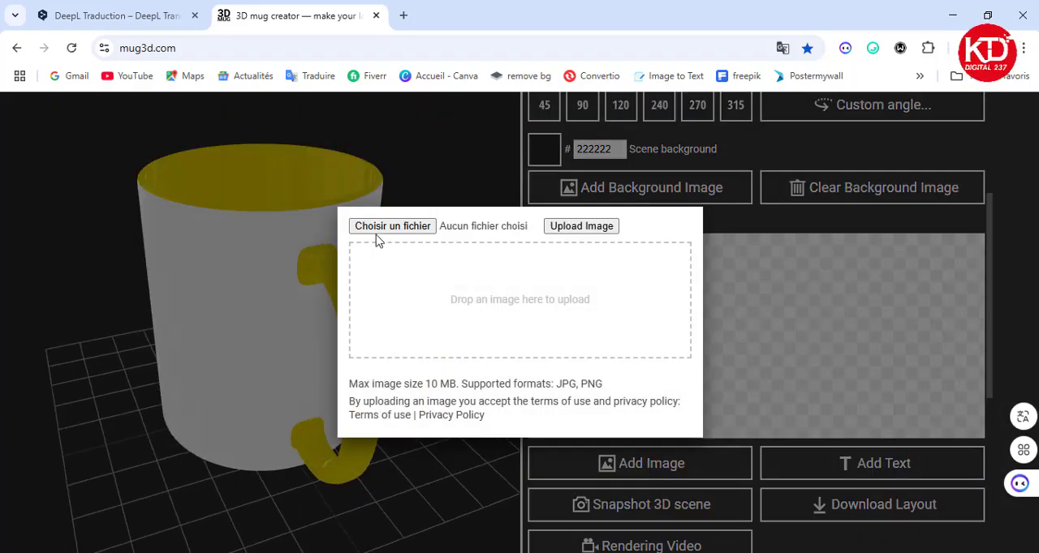
left_click(409, 229)
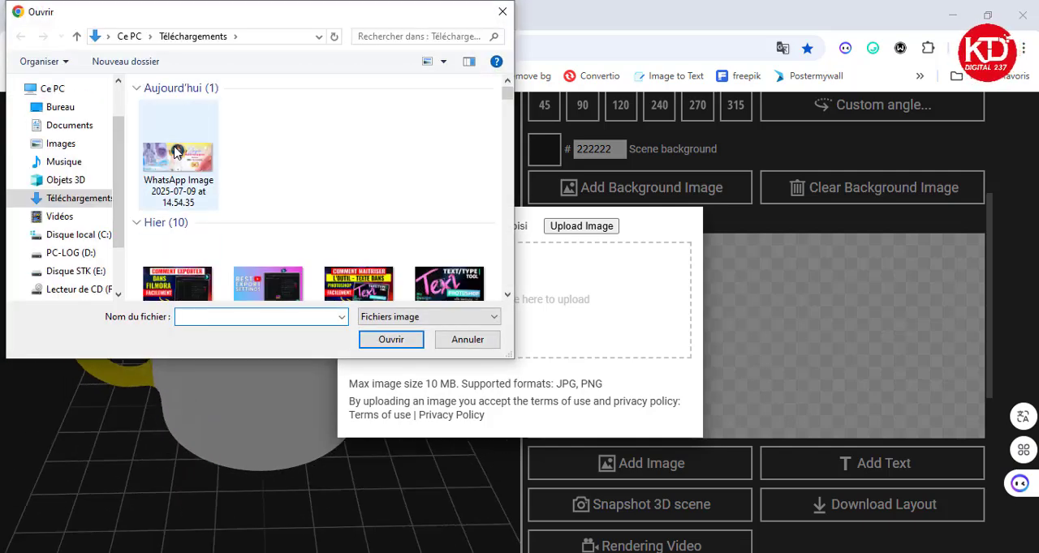
left_click(176, 152)
left_click(385, 344)
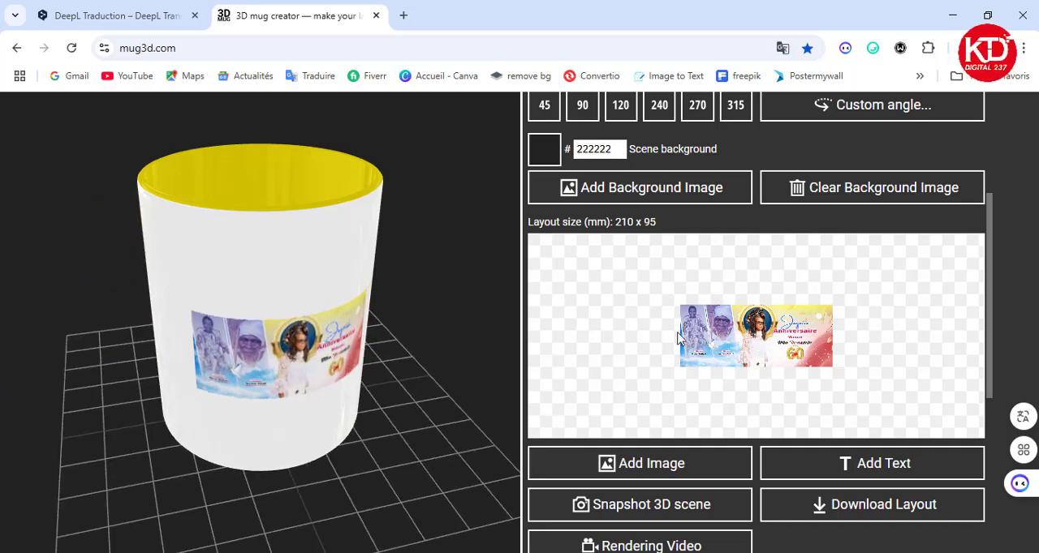
Enlarge and stretch the uploaded image so that it covers the entire 210 x 95 mm layout.
left_click(679, 339)
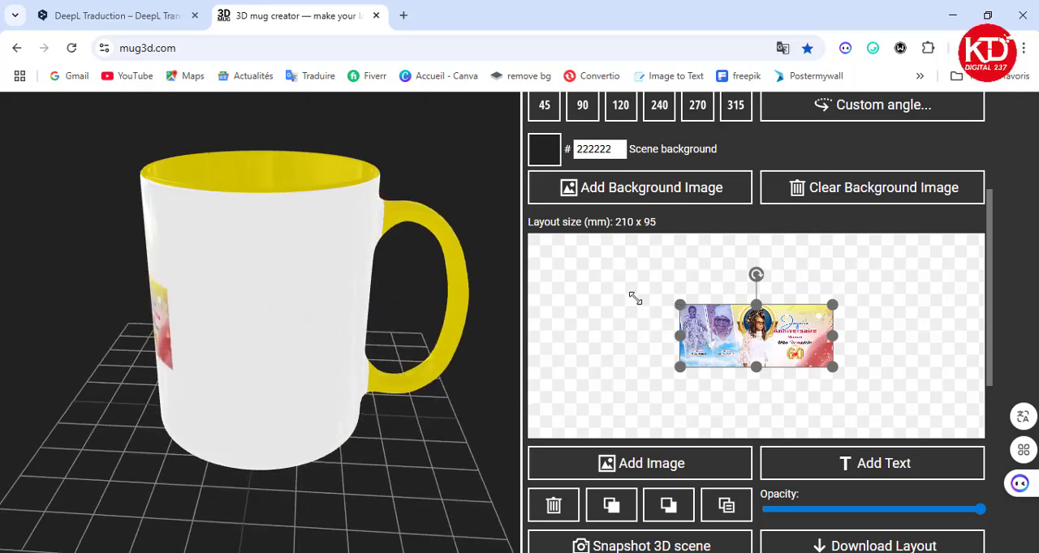
left_click_drag(634, 298, 529, 252)
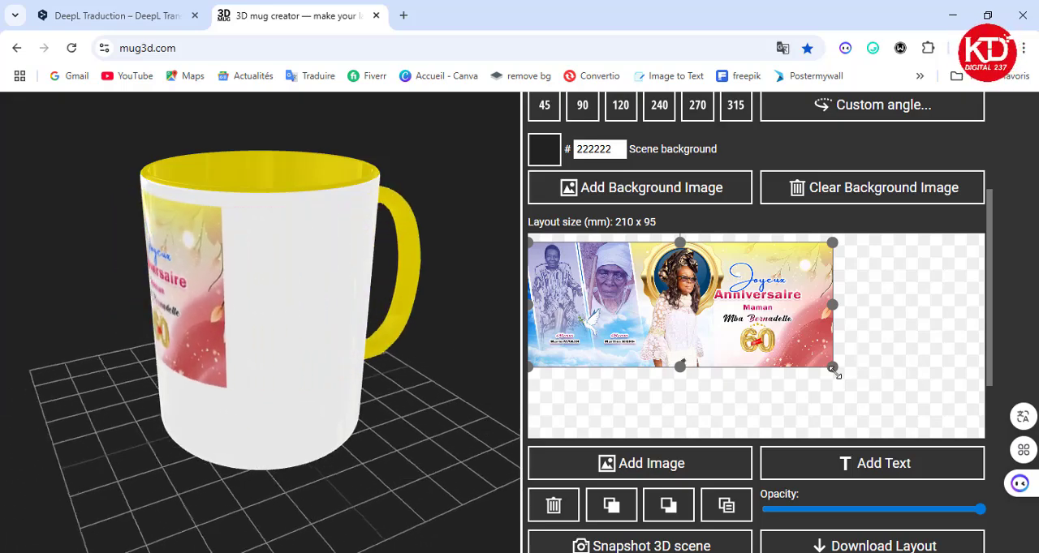
left_click_drag(835, 372, 978, 439)
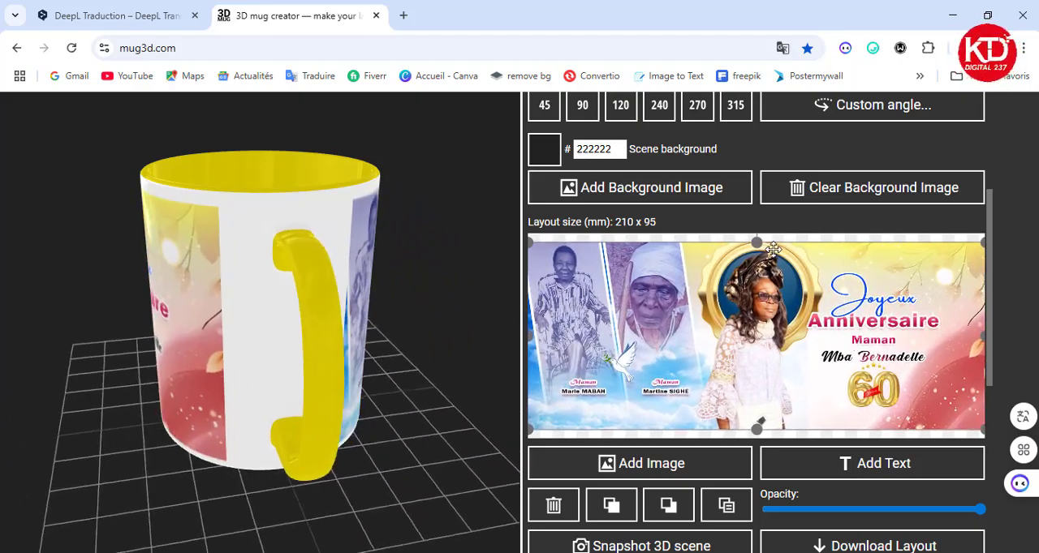
left_click_drag(761, 242, 761, 234)
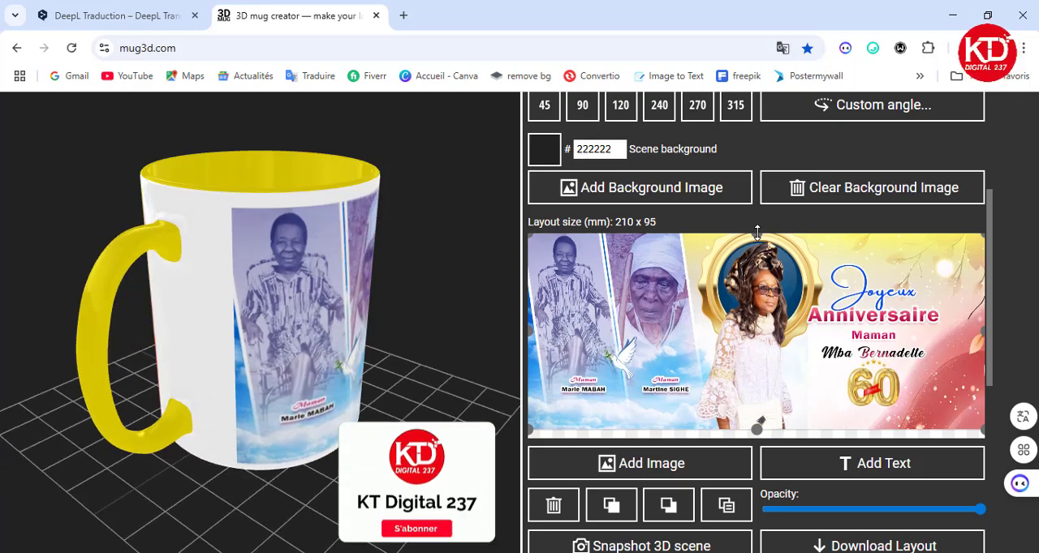
left_click_drag(756, 429, 755, 445)
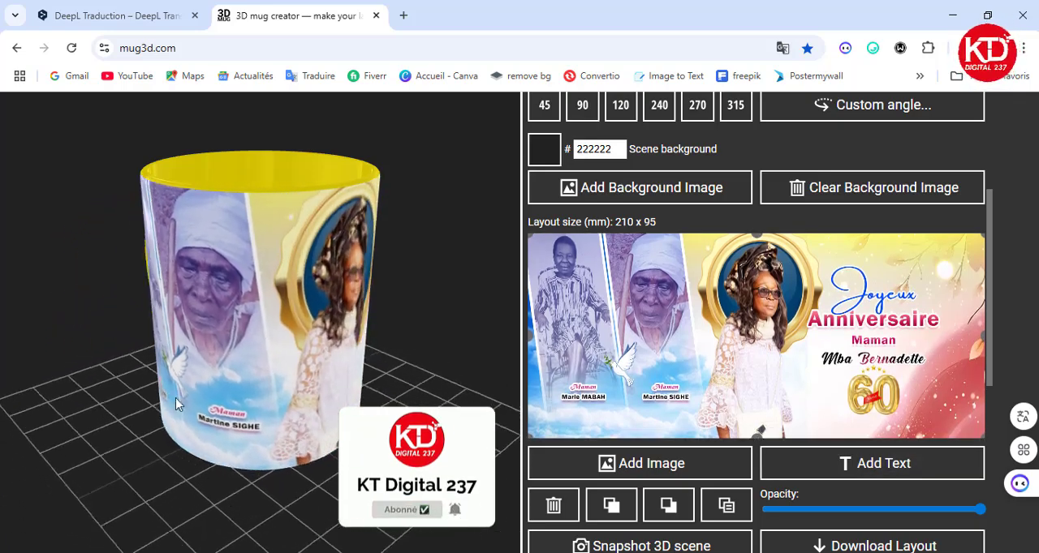
Examine the printed design on the 3D mug from different distances, sides and heights.
scroll(237, 300, "down", 6)
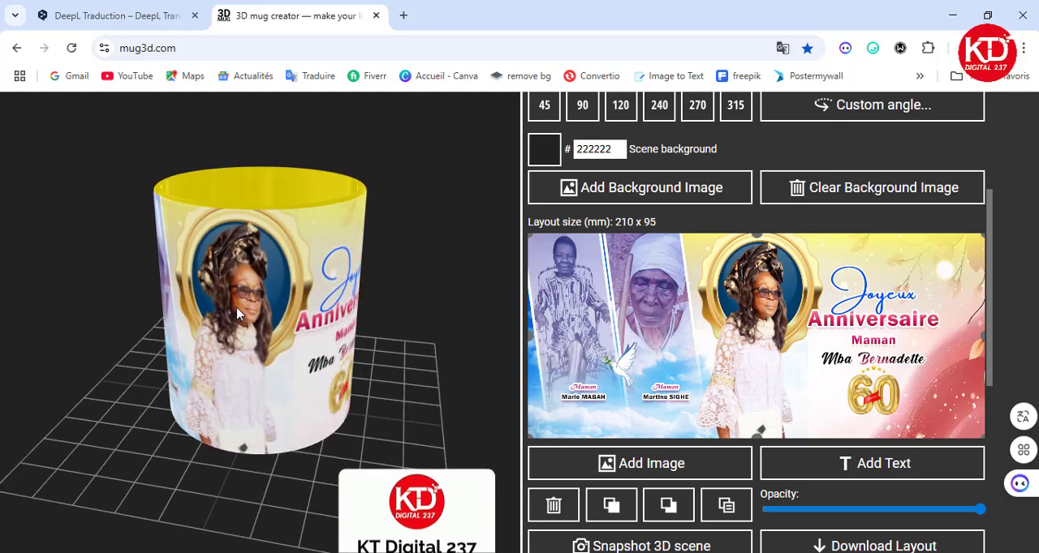
scroll(238, 313, "down", 4)
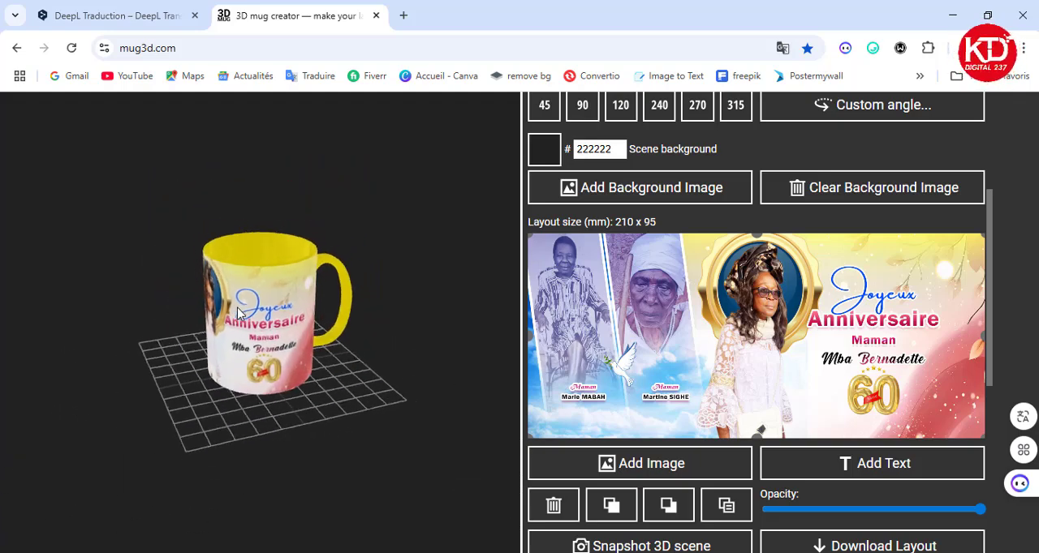
scroll(238, 313, "up", 5)
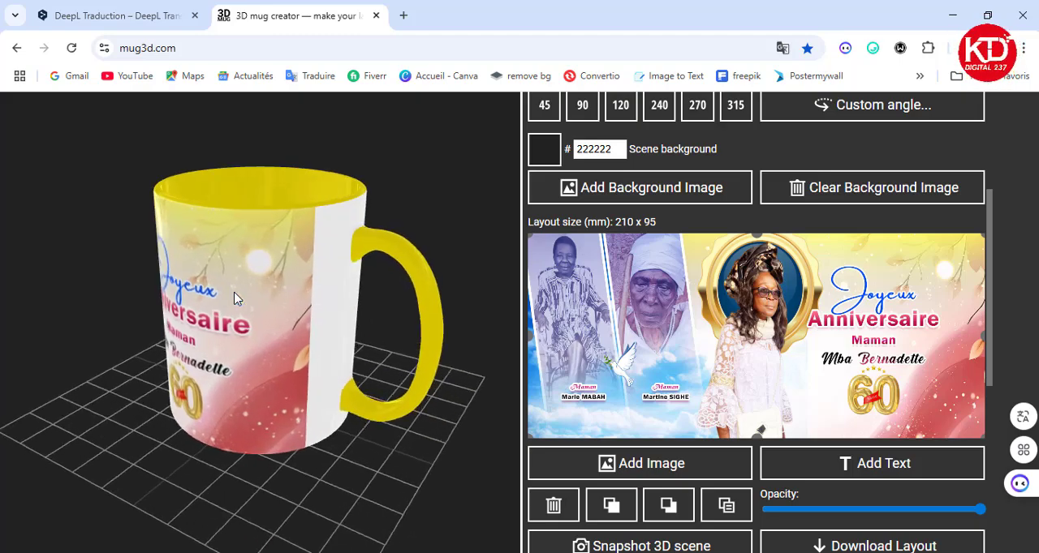
scroll(234, 299, "up", 4)
scroll(233, 298, "down", 4)
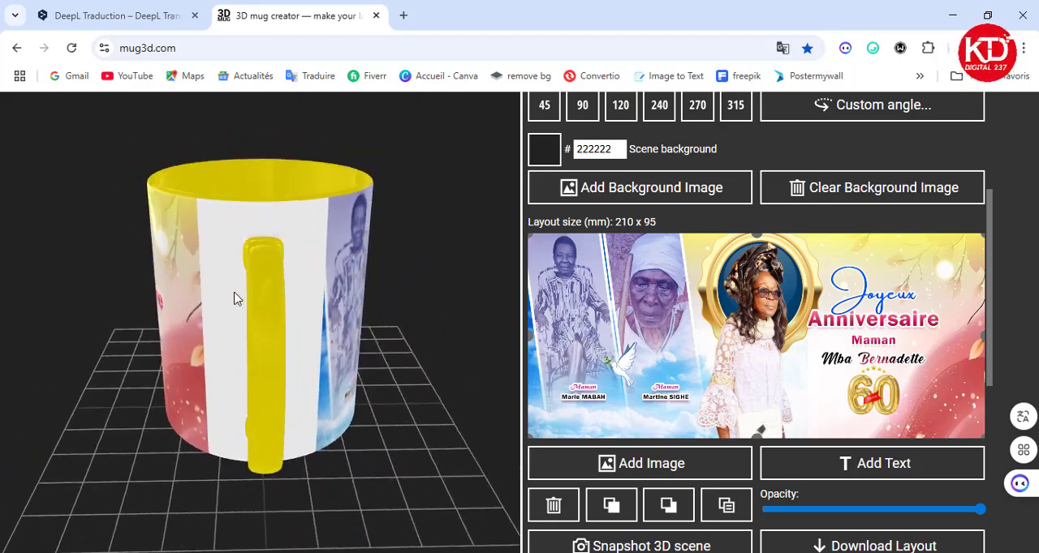
scroll(234, 298, "up", 2)
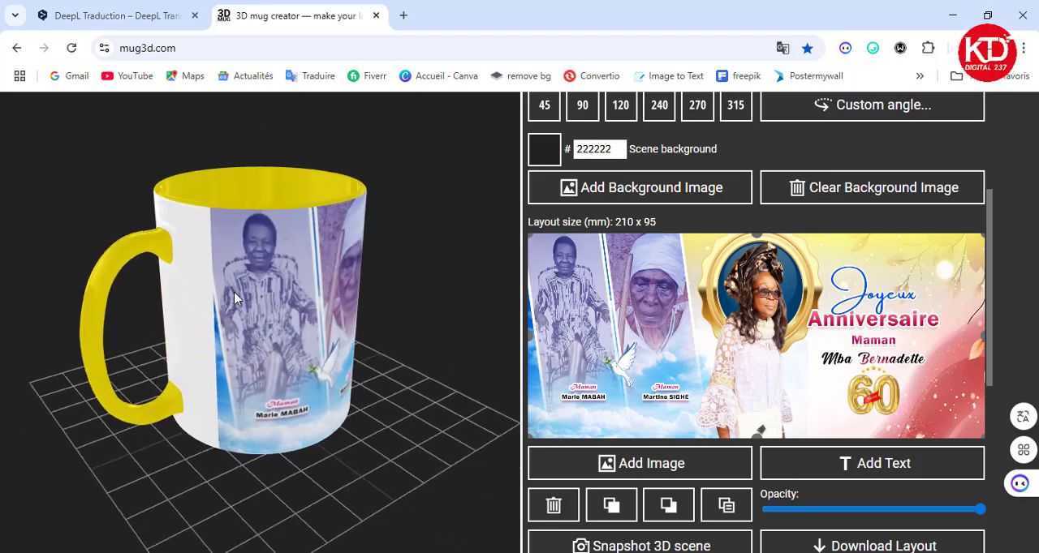
left_click_drag(411, 336, 121, 353)
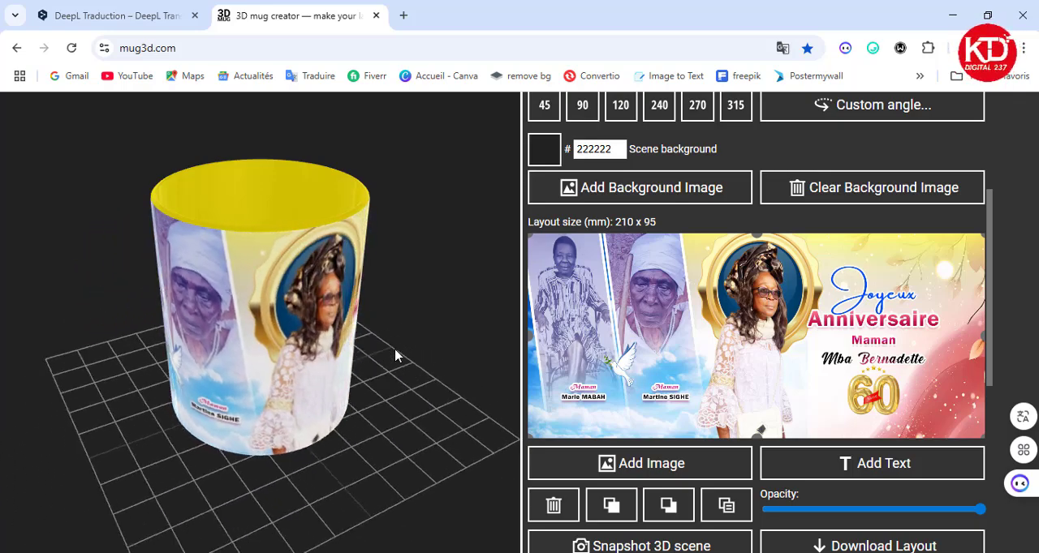
left_click_drag(316, 406, 447, 451)
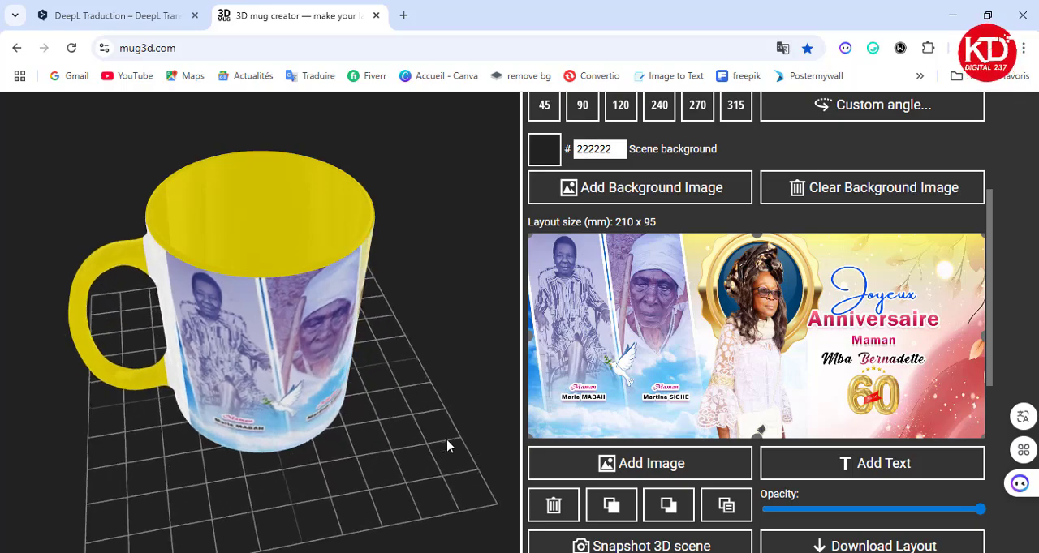
left_click_drag(447, 445, 278, 416)
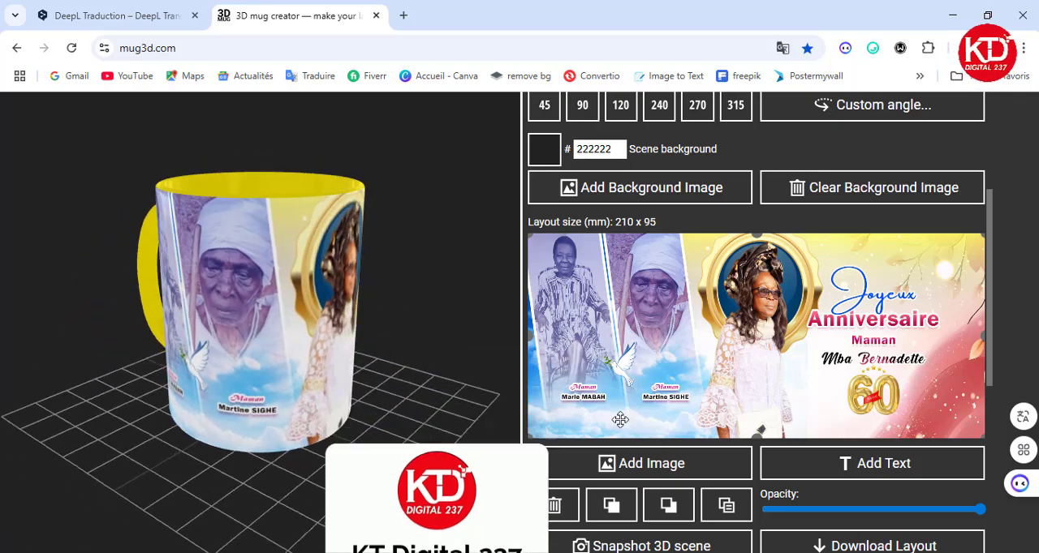
Preview the mug at the static angles 45, 90, 120, 240, 315 and 270, and resume its rotation animation.
scroll(619, 422, "down", 2)
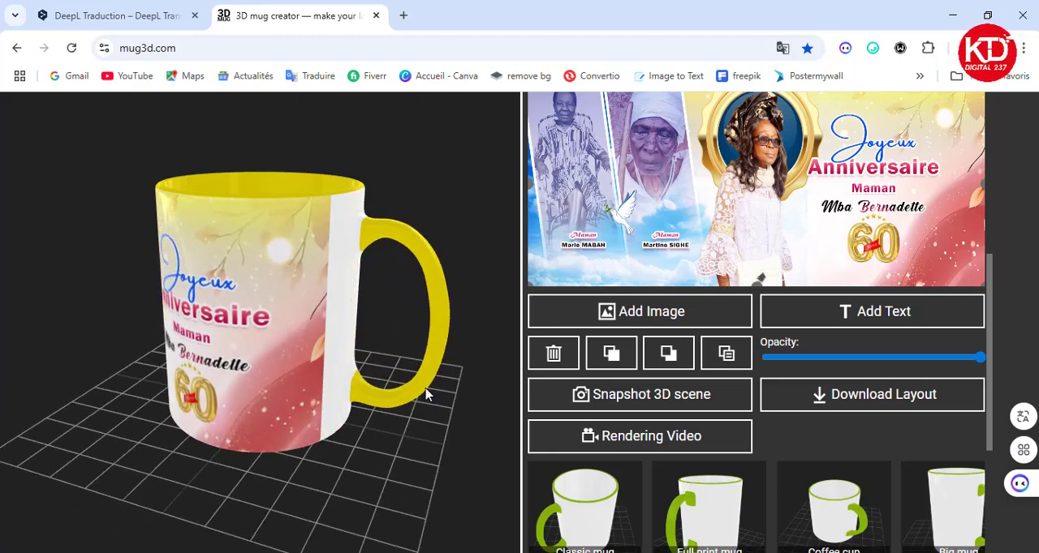
scroll(722, 455, "down", 3)
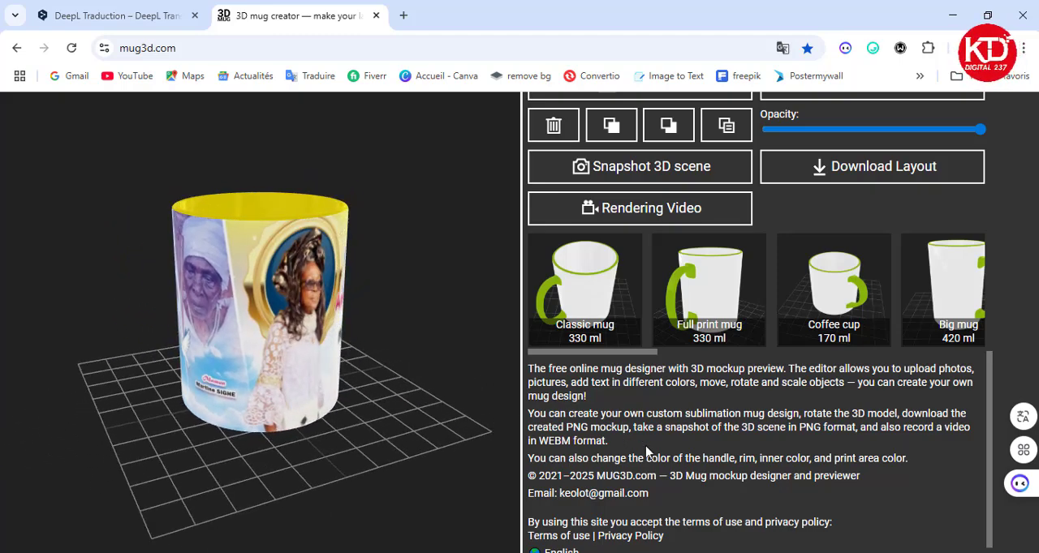
scroll(646, 451, "up", 1)
scroll(647, 452, "up", 7)
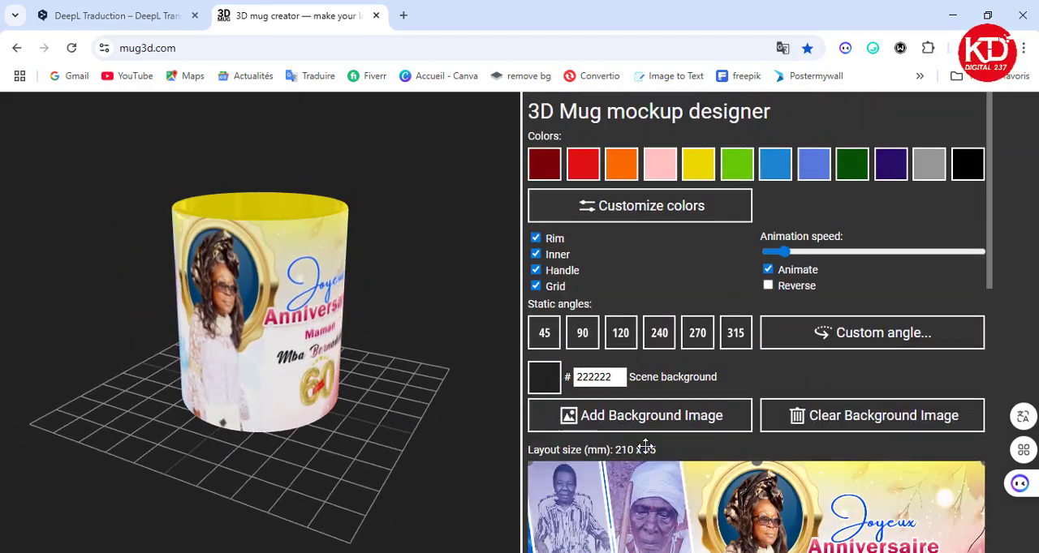
left_click(582, 336)
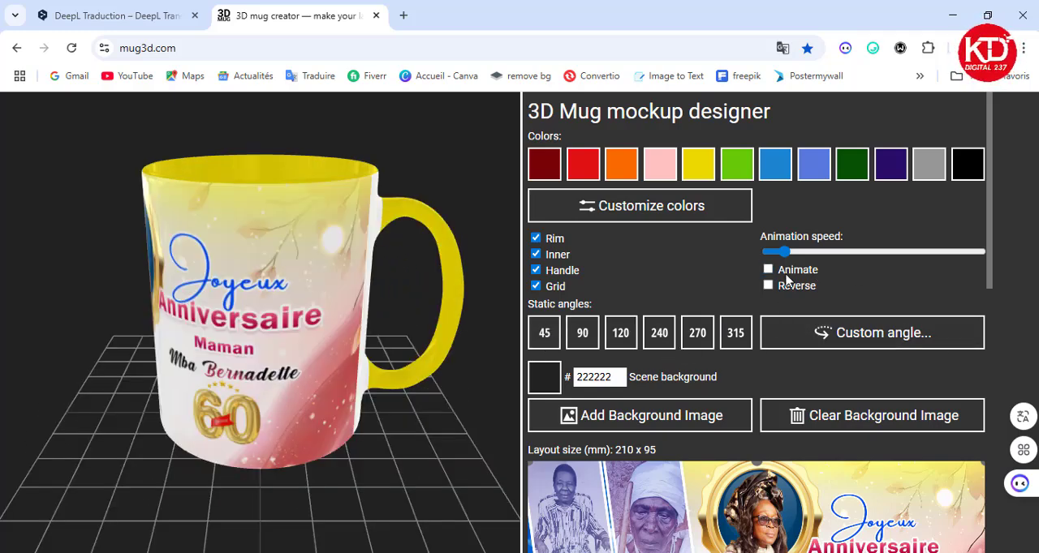
left_click(544, 334)
left_click(590, 341)
left_click(625, 344)
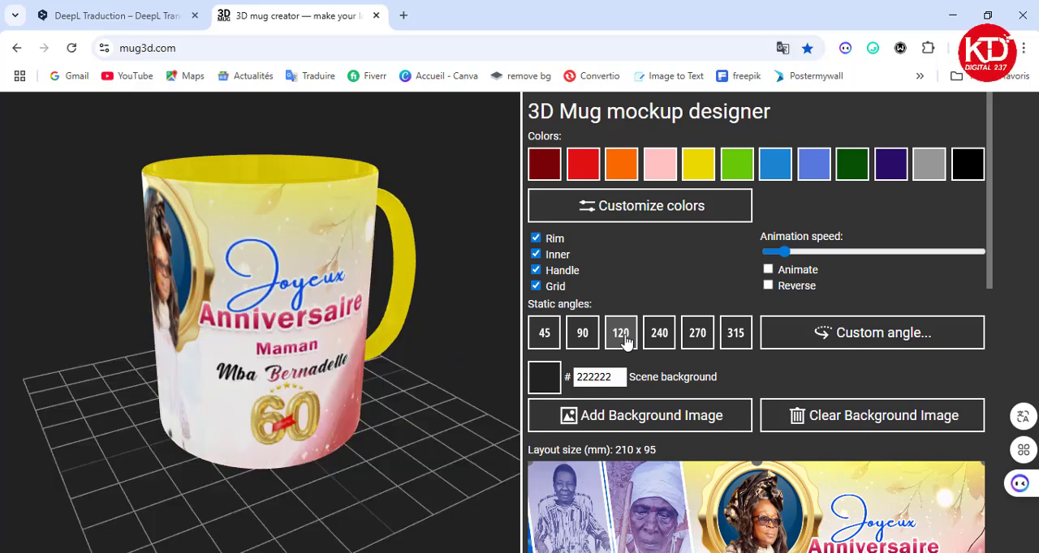
left_click(661, 337)
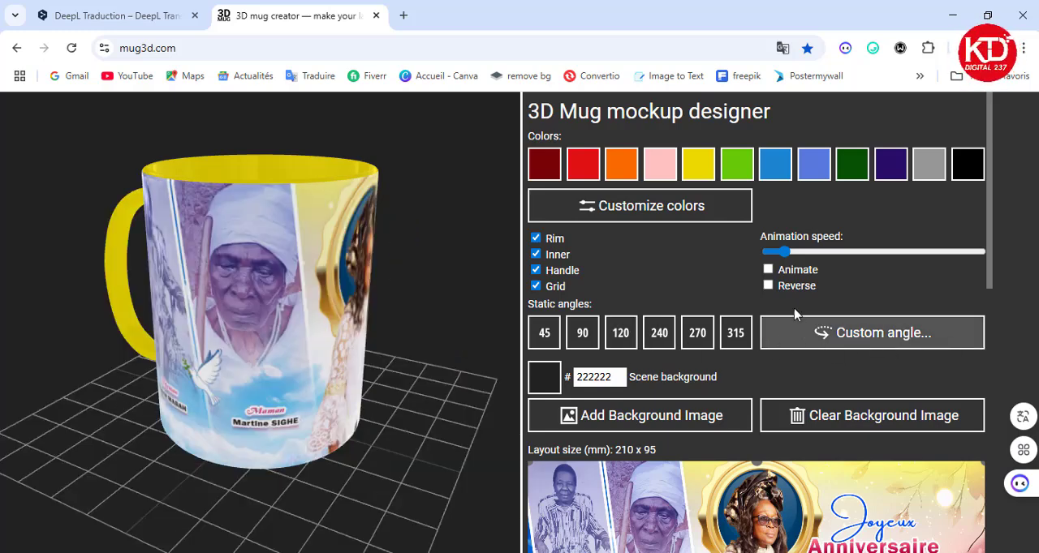
left_click(733, 345)
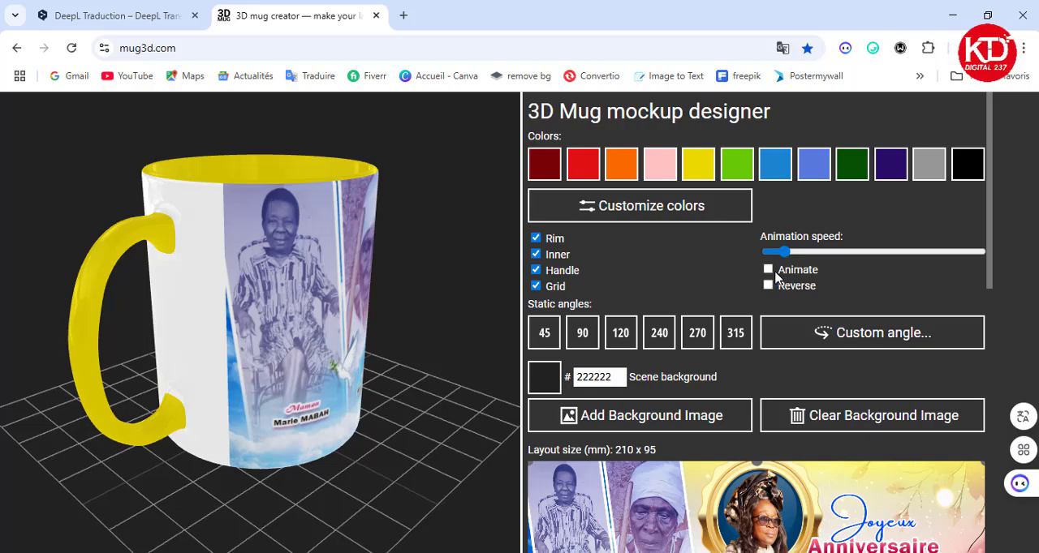
left_click(706, 339)
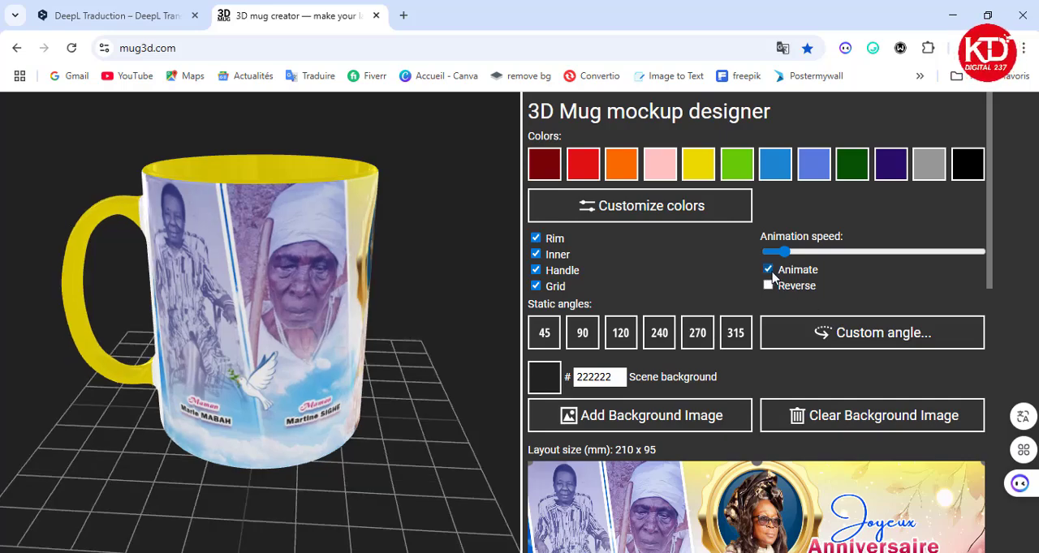
Try switching the grid, the handle color and the rim color off and back on.
left_click(536, 287)
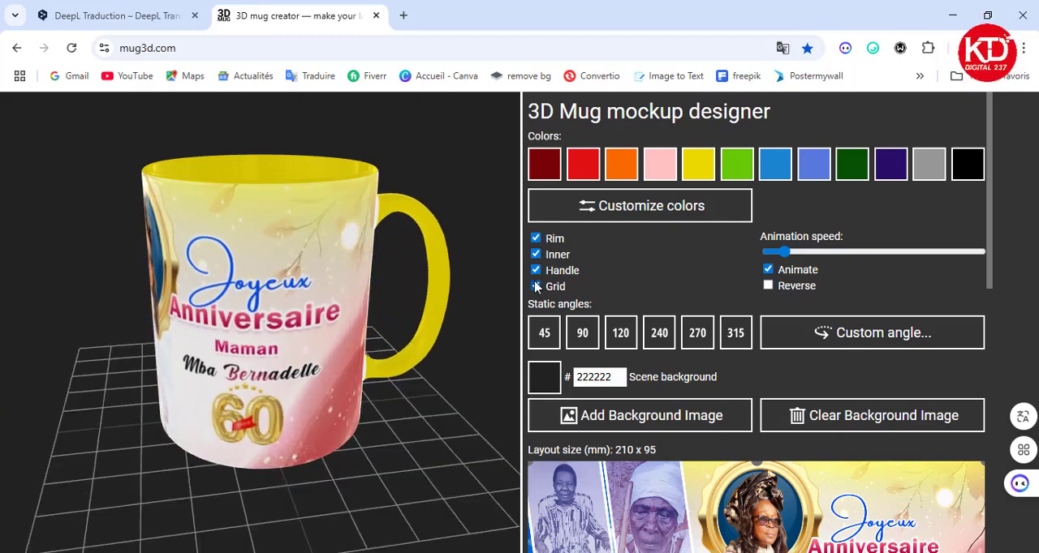
left_click(536, 271)
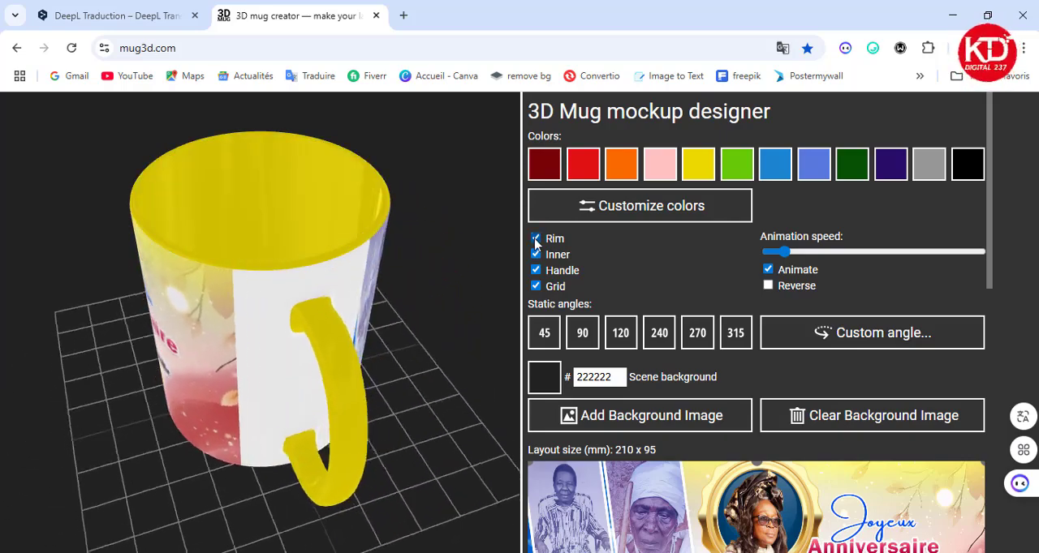
left_click(534, 239)
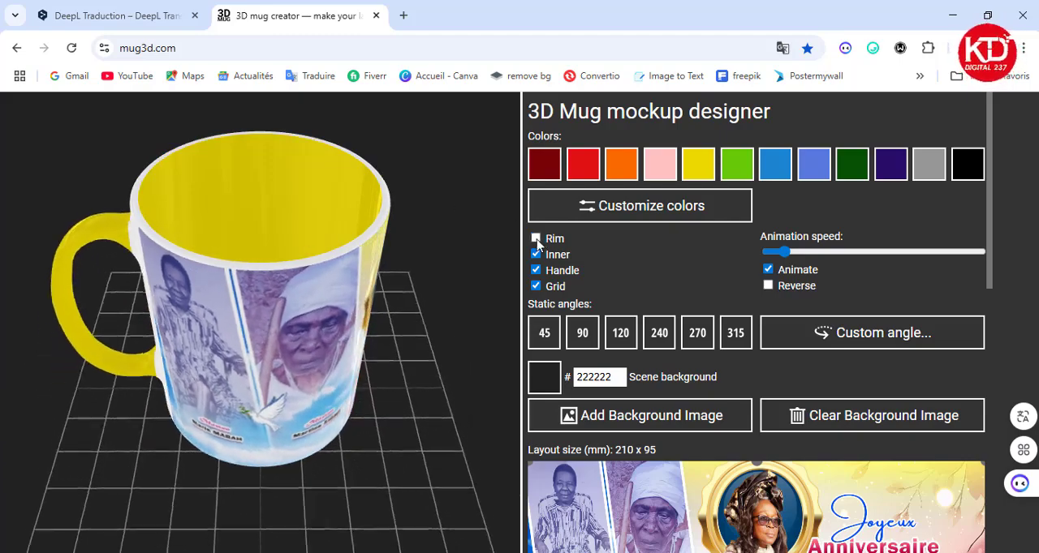
left_click(535, 239)
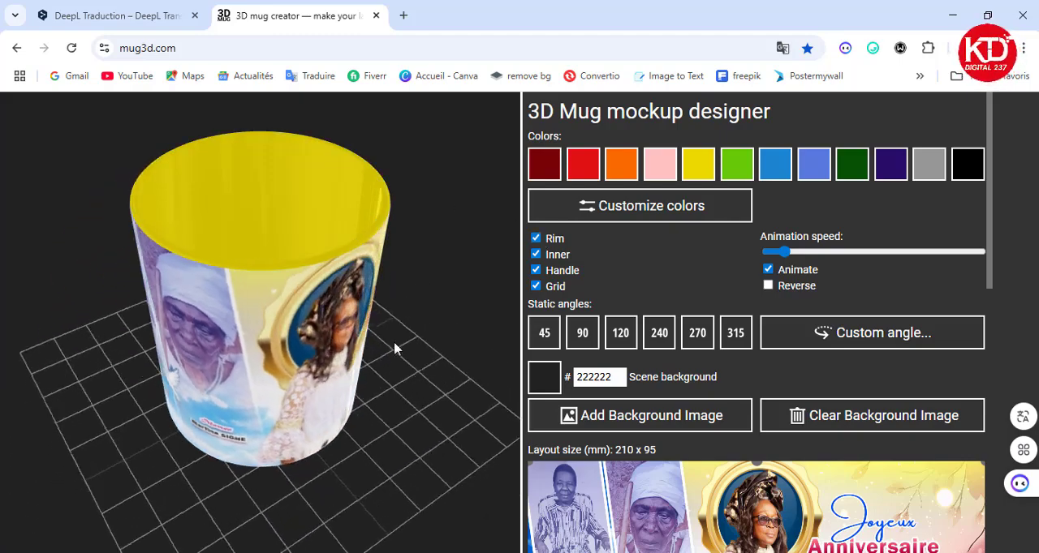
Tilt the rotating mug to a lower viewing angle, record a video of it and export the recording.
left_click_drag(355, 458, 336, 412)
scroll(671, 415, "down", 4)
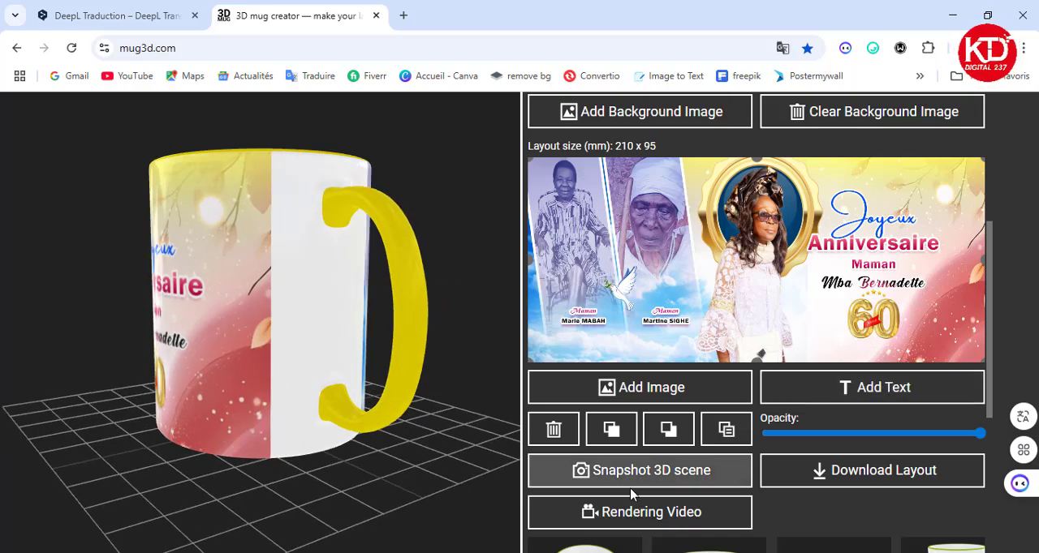
scroll(632, 493, "down", 1)
scroll(579, 421, "down", 2)
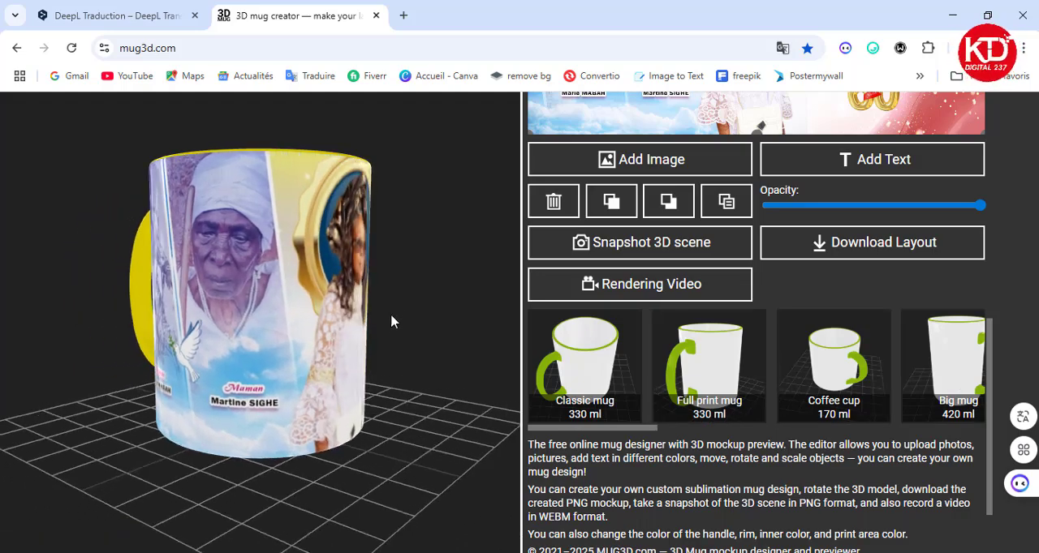
left_click_drag(391, 314, 368, 336)
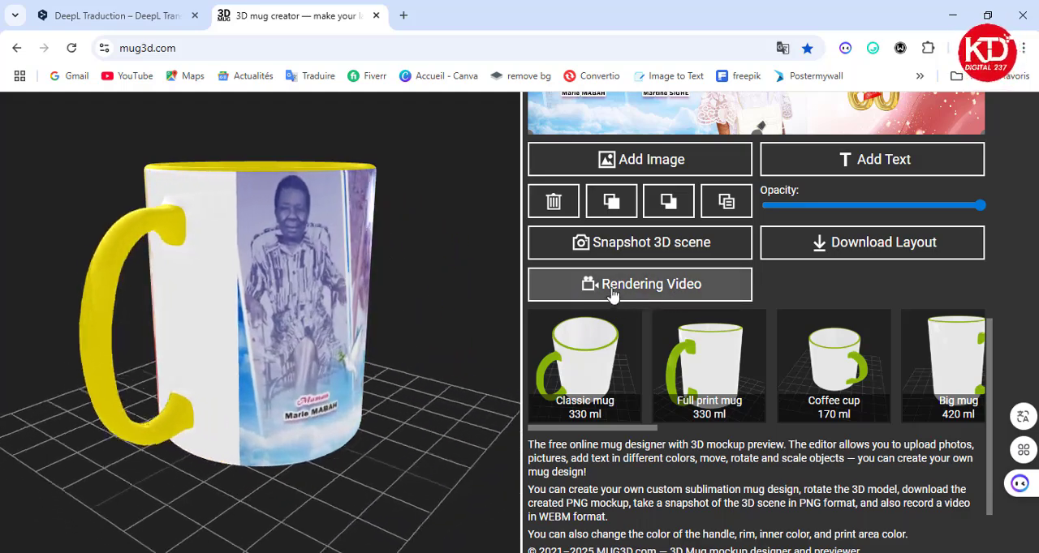
left_click(610, 292)
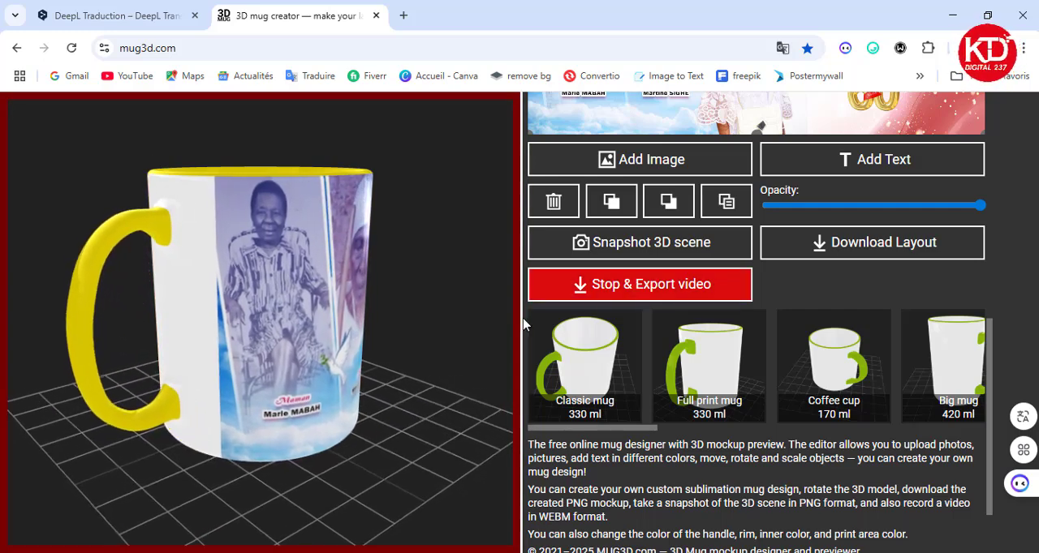
left_click(607, 285)
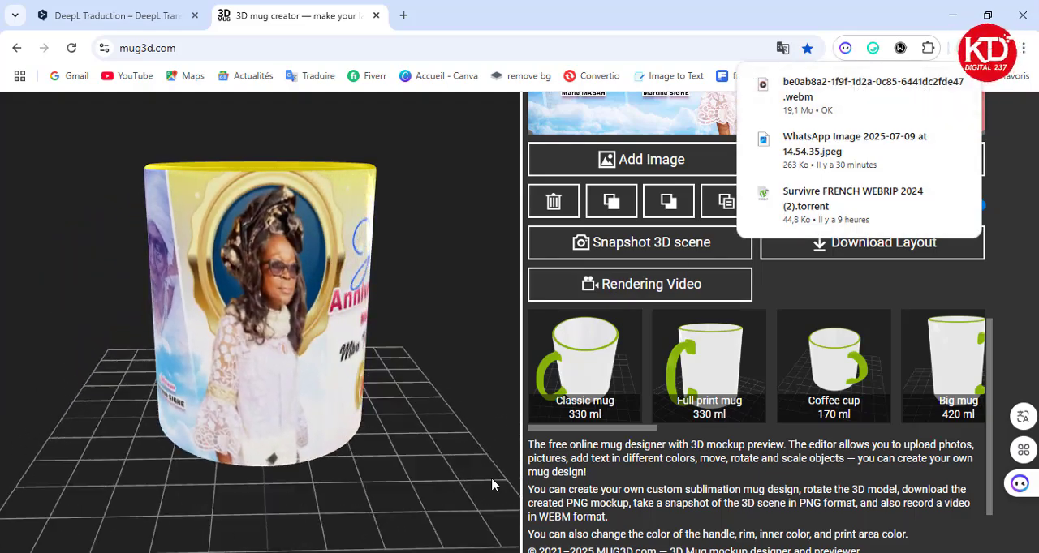
Switch to the Téléchargements folder in File Explorer and play the exported mug video in VLC media player, closing the player at the end.
key("alt+Tab")
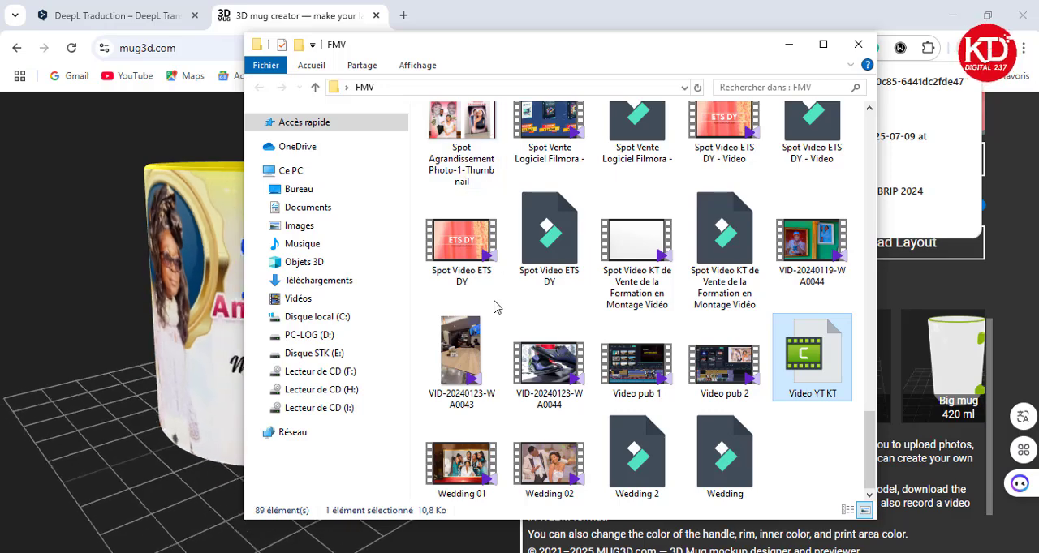
left_click(308, 281)
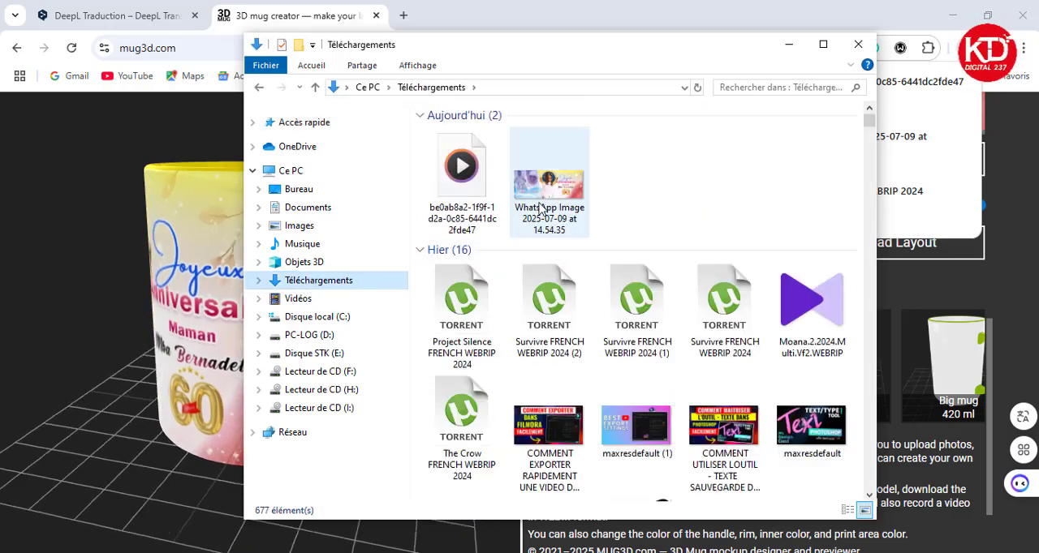
left_click(462, 172)
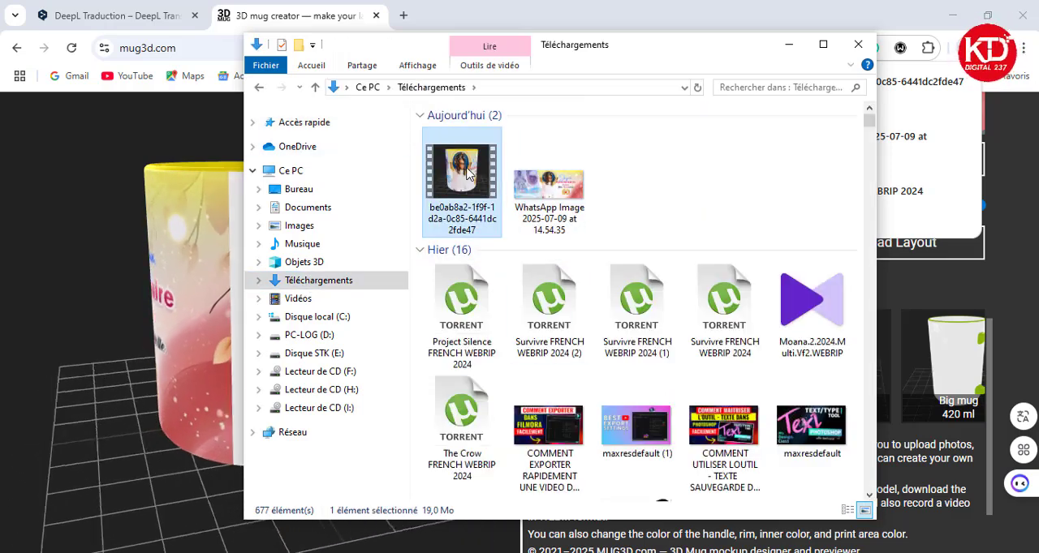
right_click(465, 172)
mouse_move(625, 312)
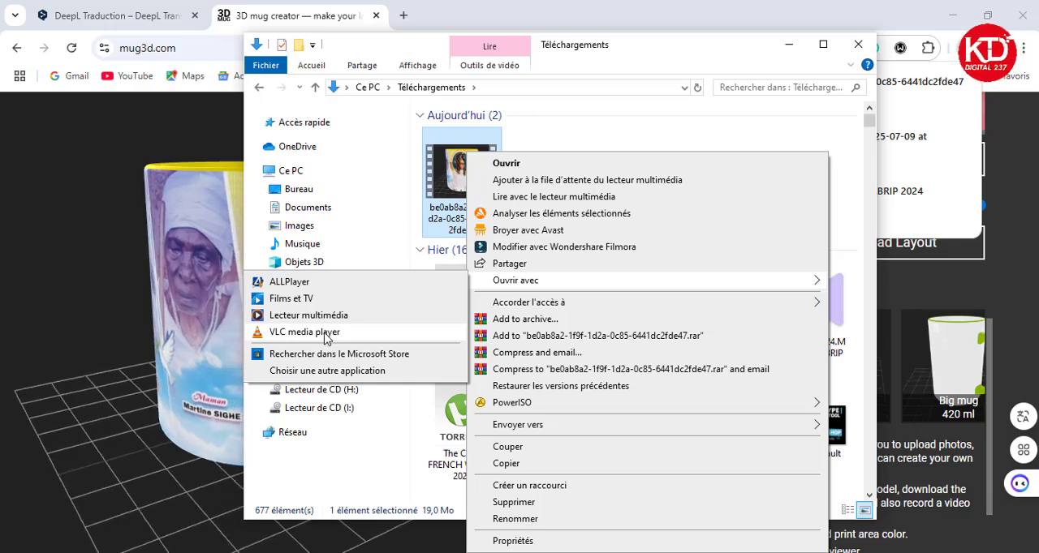
left_click(325, 334)
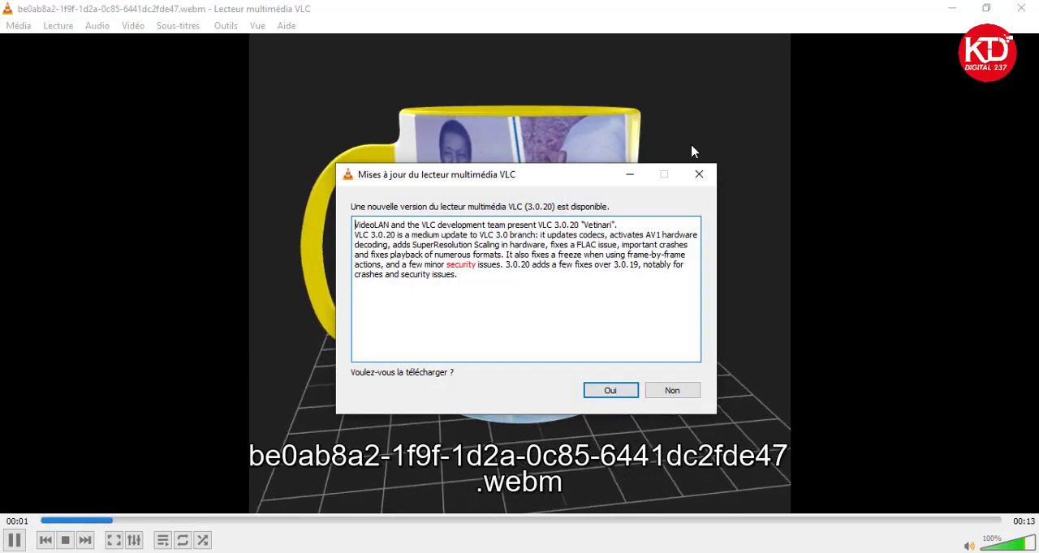
left_click(698, 175)
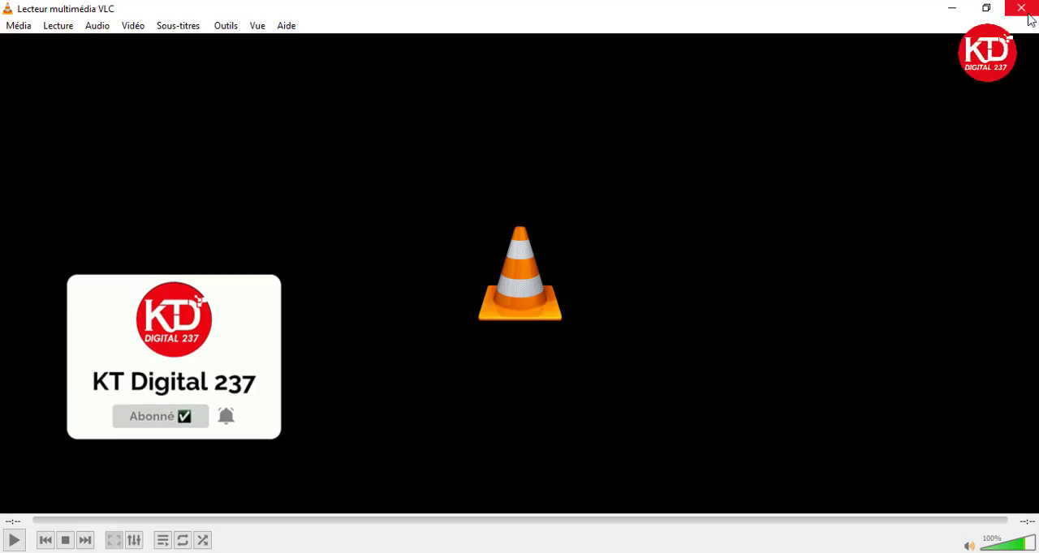
left_click(1027, 15)
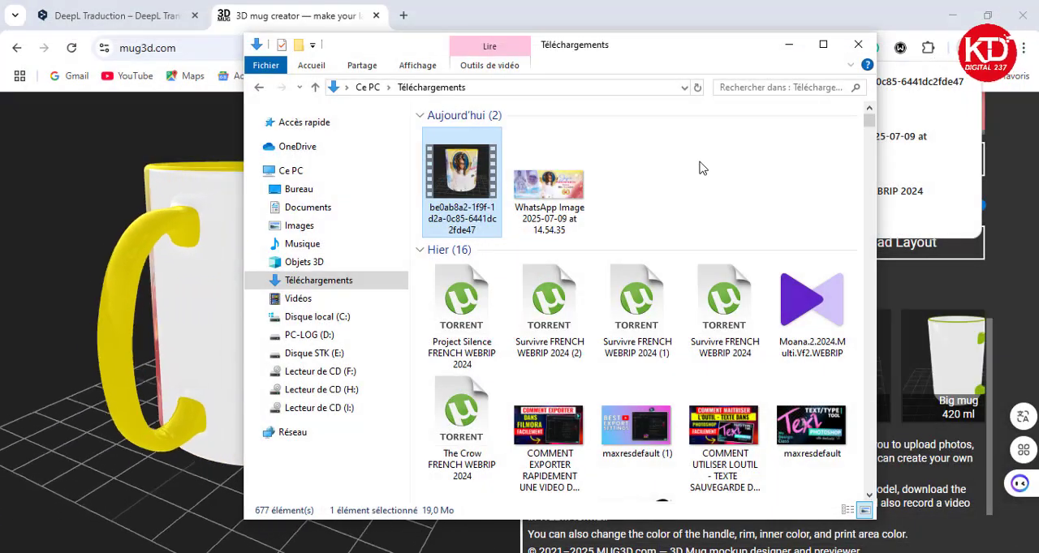